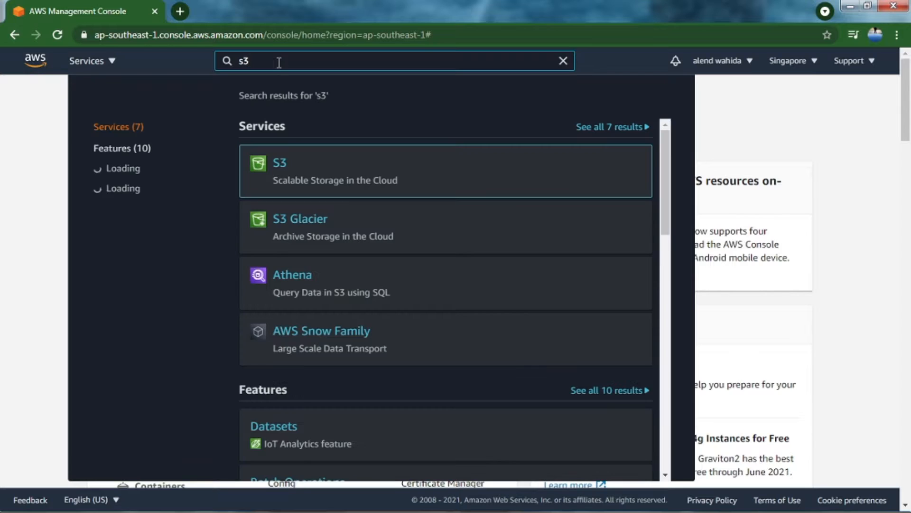
Open the S3 service and start a new bucket named tutorial.aleno.id
{"action": "left_click", "coordinate": [283, 171]}
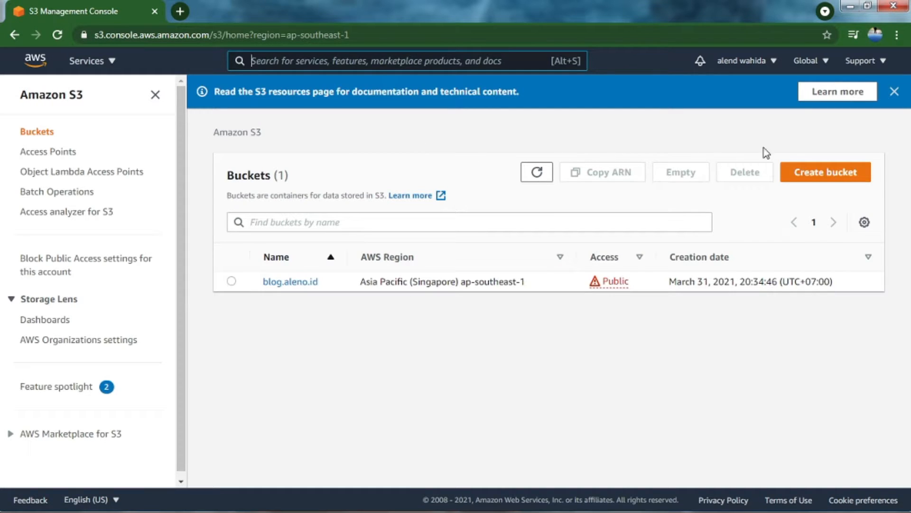
{"action": "left_click", "coordinate": [816, 179]}
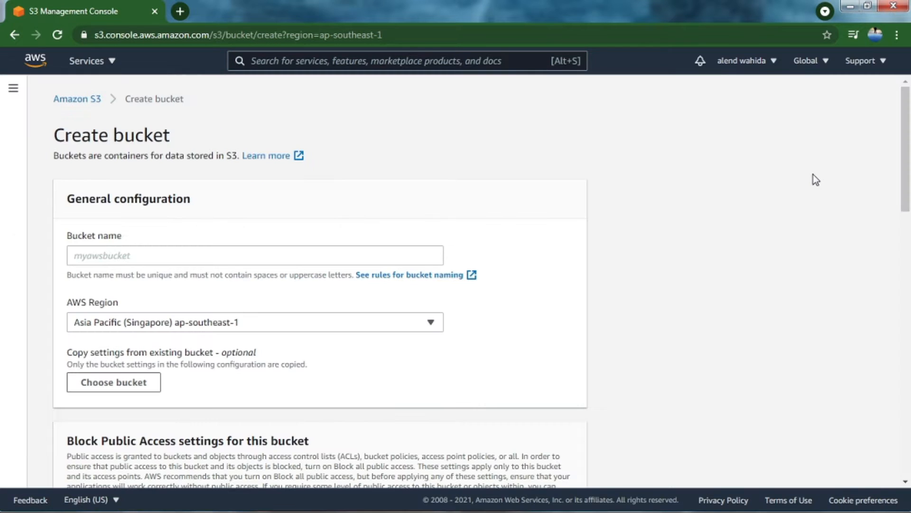
{"action": "left_click", "coordinate": [238, 251]}
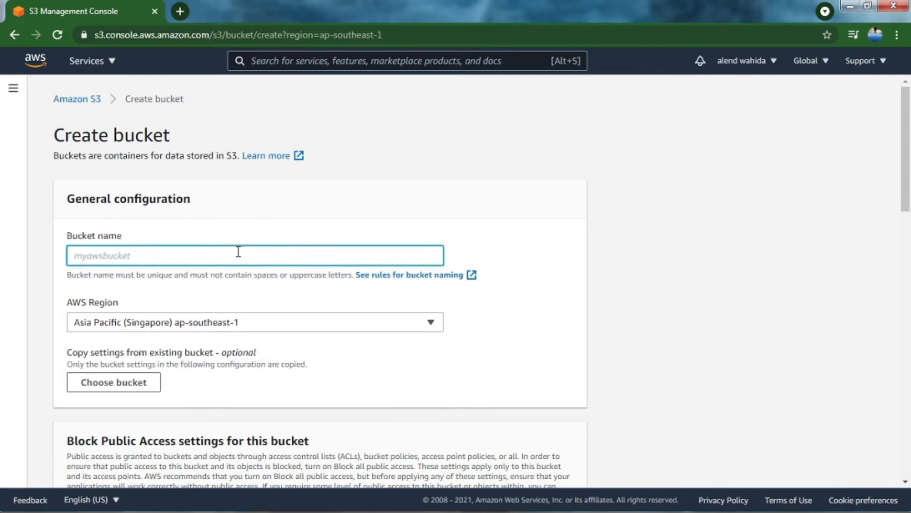
{"action": "type", "text": "tutorial.aleno.id"}
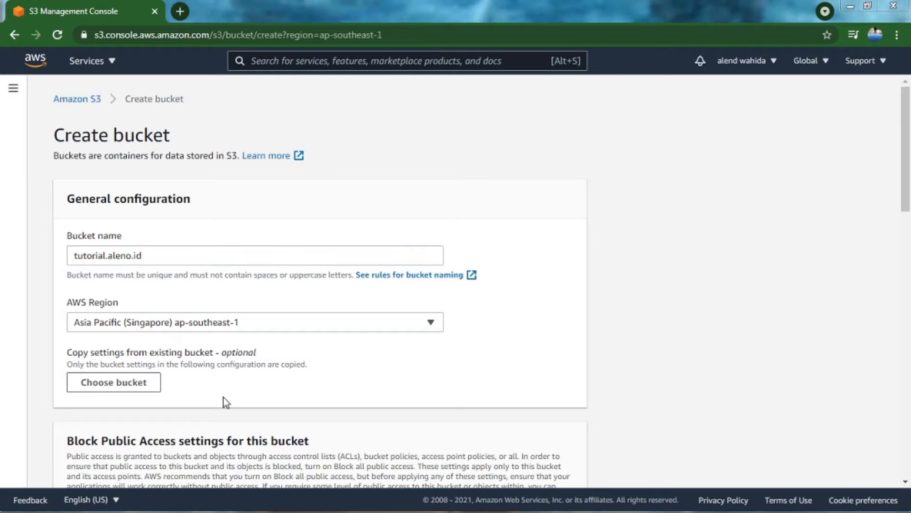
Turn off Block all public access for the new bucket, acknowledge the public-access warning, and create the bucket
{"action": "left_click_drag", "start_coordinate": [907, 169], "coordinate": [893, 272]}
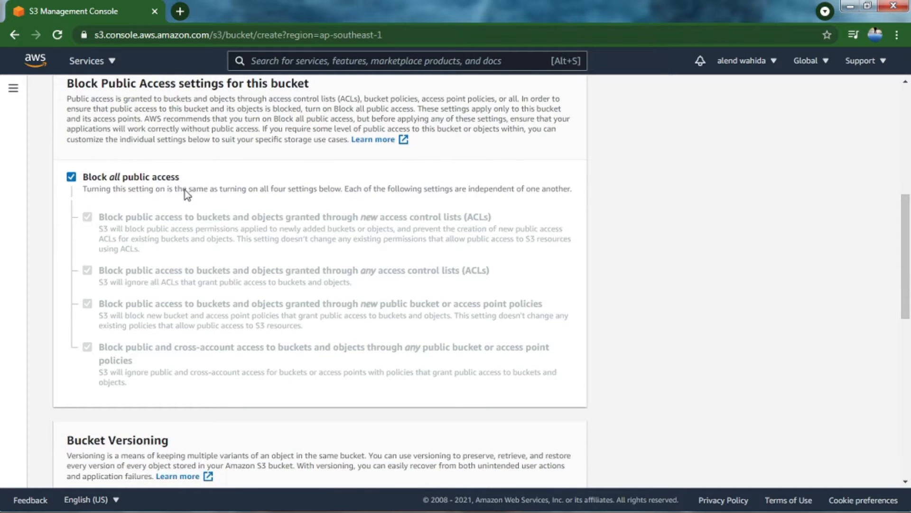
{"action": "left_click", "coordinate": [71, 177]}
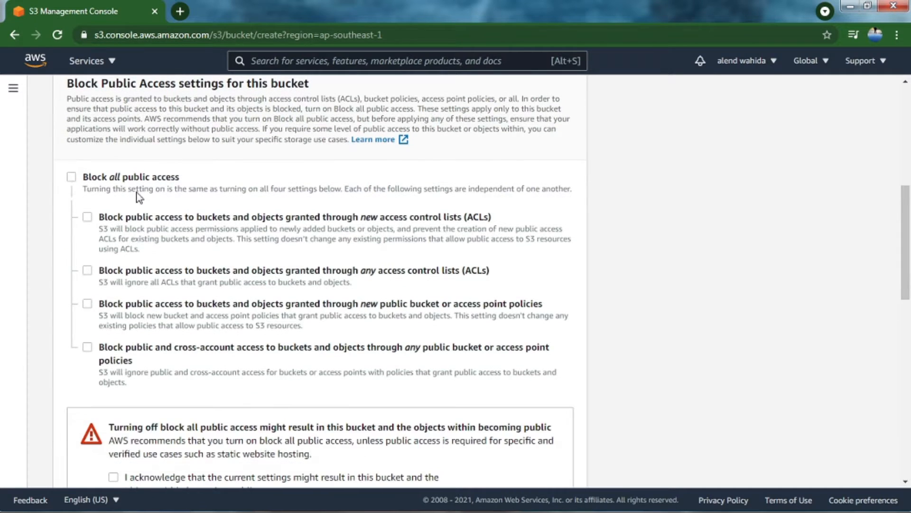
{"action": "left_click_drag", "start_coordinate": [906, 251], "coordinate": [905, 335]}
{"action": "left_click", "coordinate": [113, 178]}
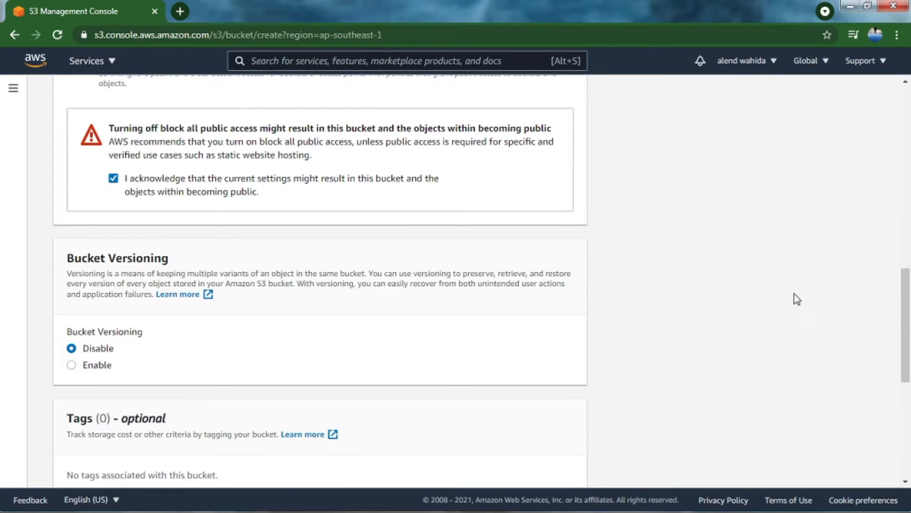
{"action": "left_click_drag", "start_coordinate": [906, 329], "coordinate": [906, 422]}
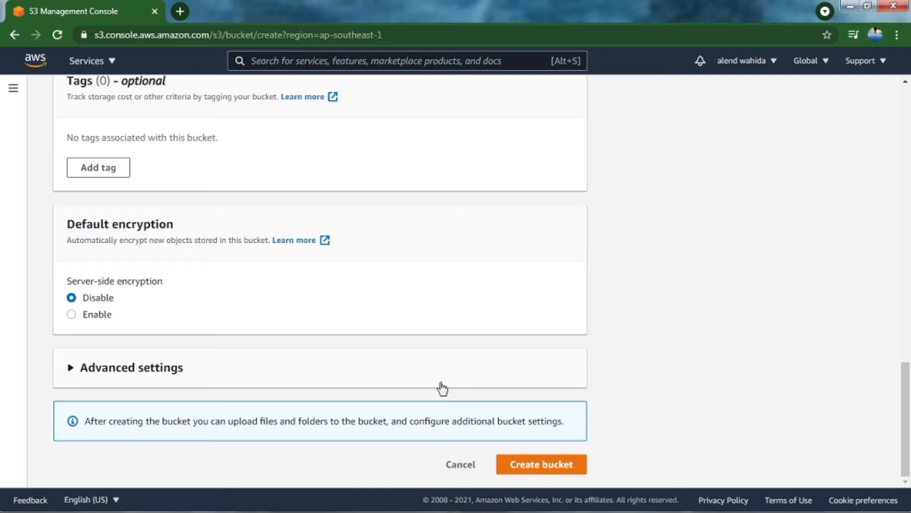
{"action": "left_click", "coordinate": [528, 470]}
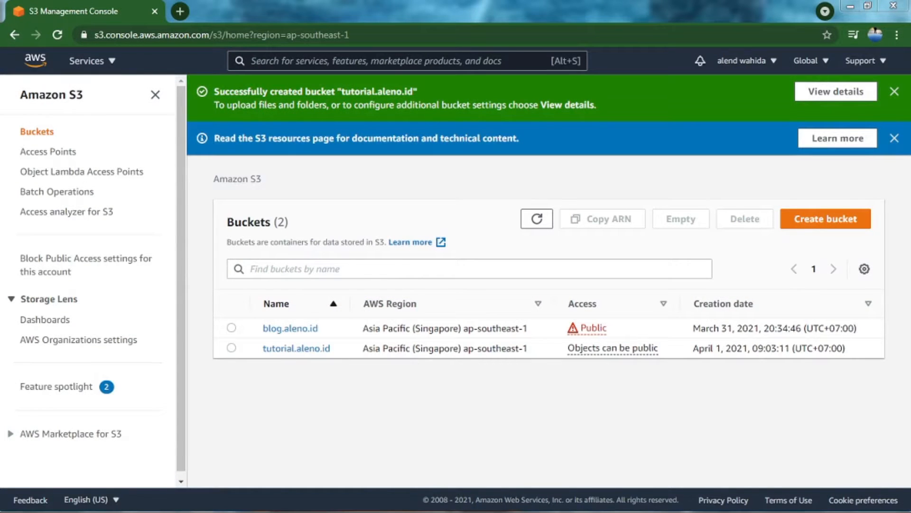
In the tutorial.aleno.id bucket, start an upload and add index.html from the Pictures library
{"action": "left_click", "coordinate": [280, 349]}
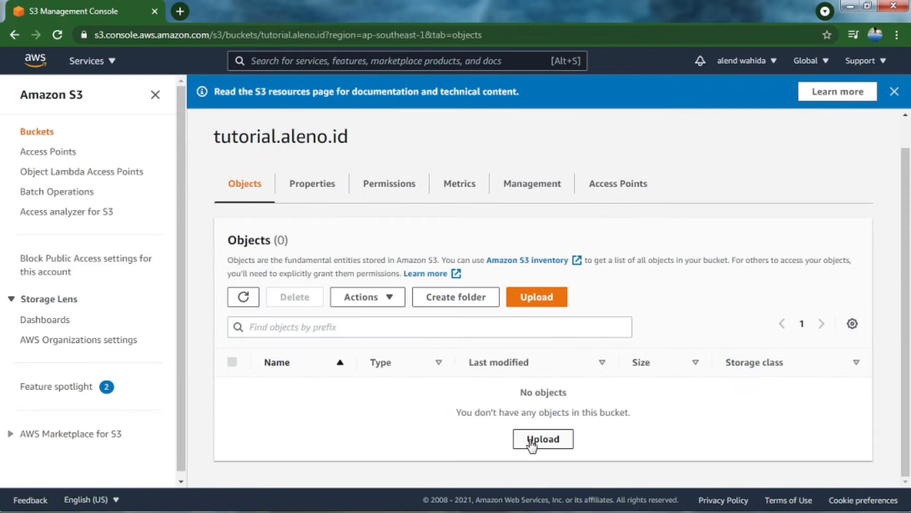
{"action": "left_click", "coordinate": [531, 443]}
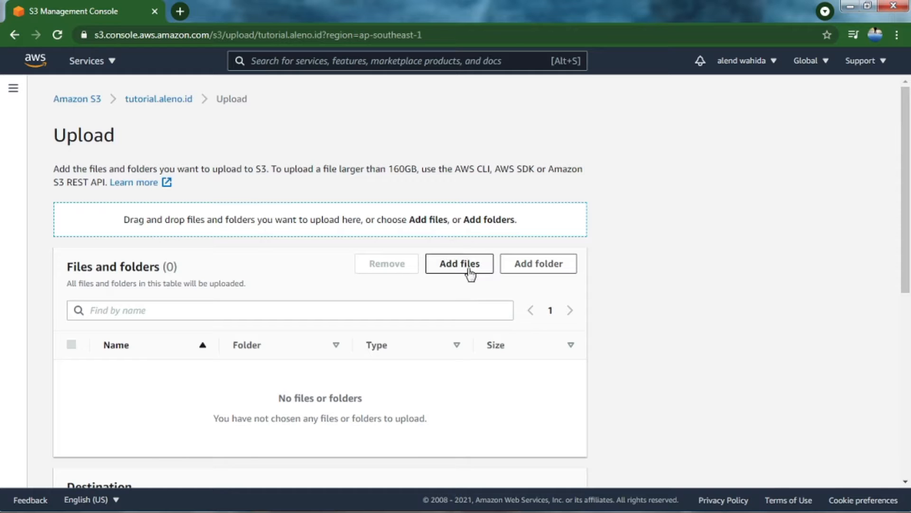
{"action": "left_click", "coordinate": [467, 263]}
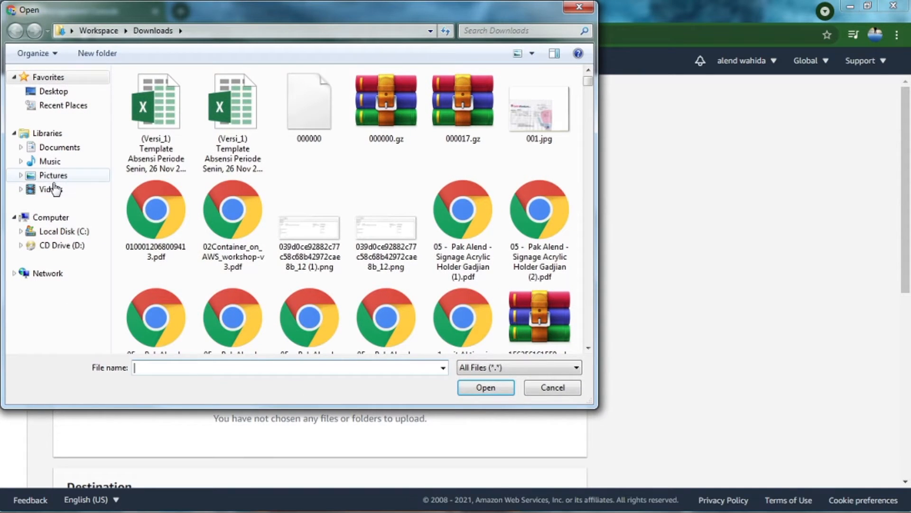
{"action": "left_click", "coordinate": [54, 178]}
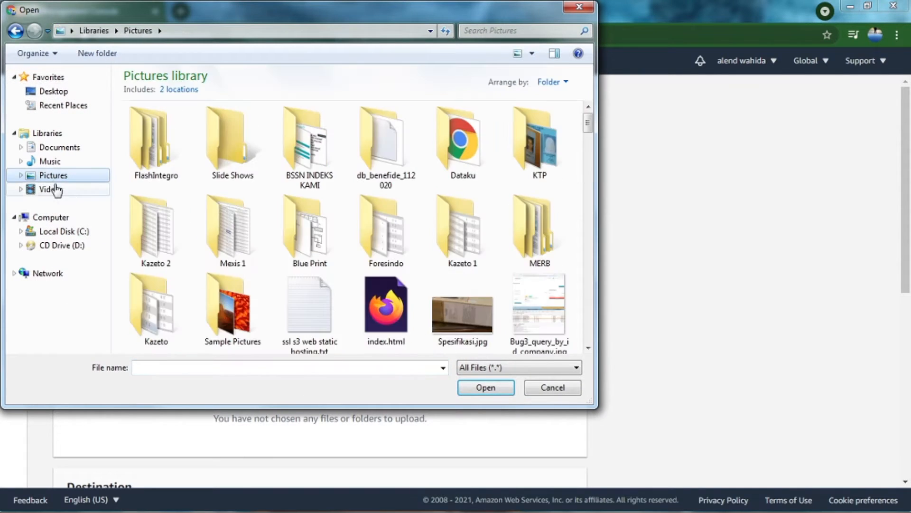
{"action": "left_click_drag", "start_coordinate": [585, 127], "coordinate": [608, 115]}
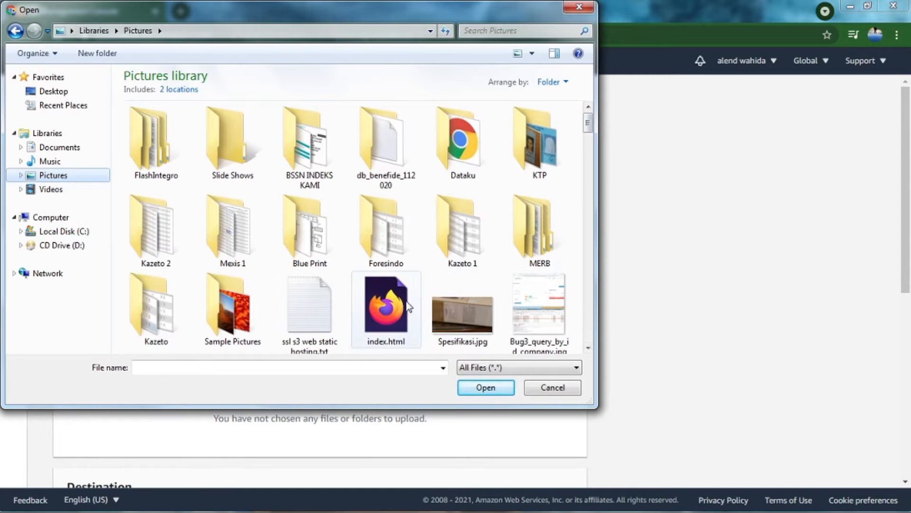
{"action": "double_click", "coordinate": [394, 309]}
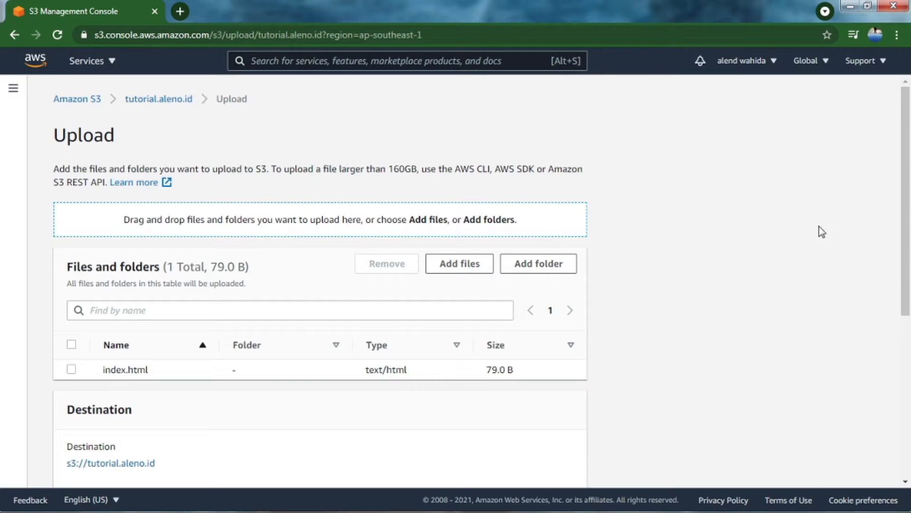
Upload index.html to the bucket and close the upload status page
{"action": "left_click_drag", "start_coordinate": [905, 193], "coordinate": [909, 359]}
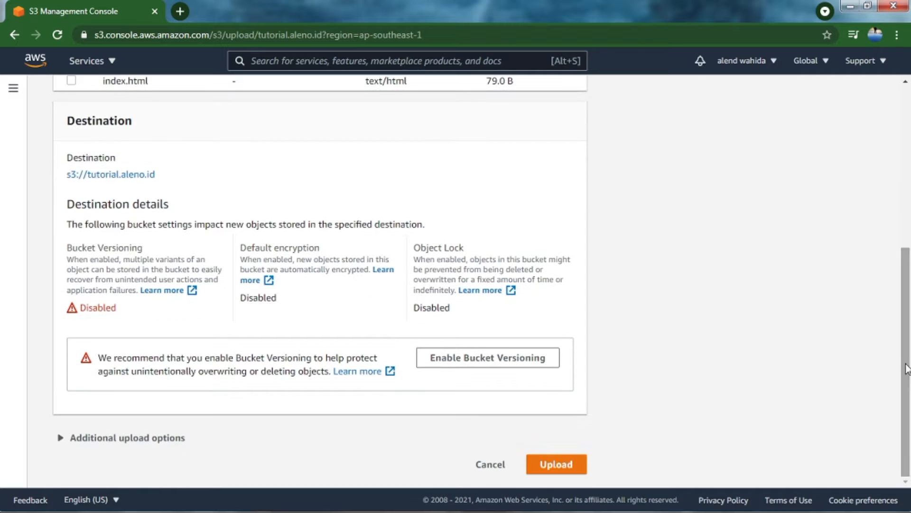
{"action": "left_click", "coordinate": [554, 467]}
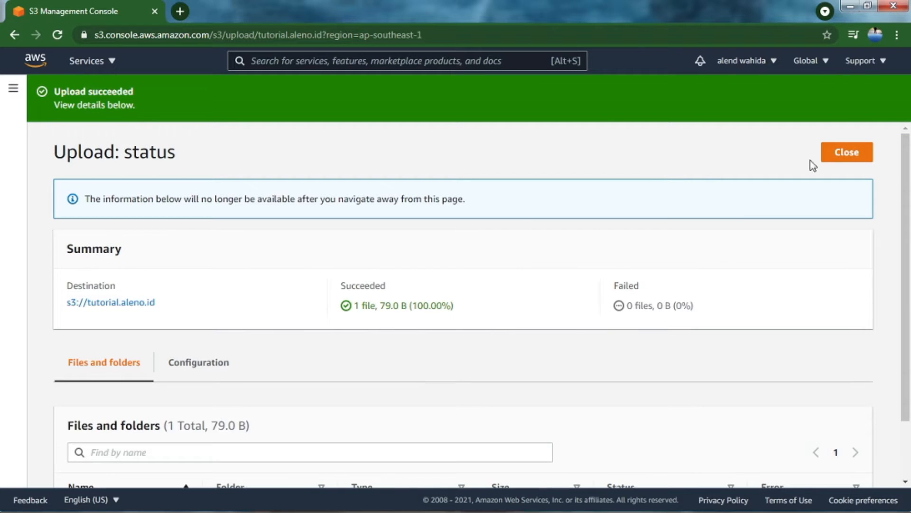
{"action": "left_click_drag", "start_coordinate": [906, 169], "coordinate": [910, 218]}
{"action": "scroll", "coordinate": [910, 217], "scroll_direction": "up", "scroll_amount": 2}
{"action": "left_click", "coordinate": [835, 142]}
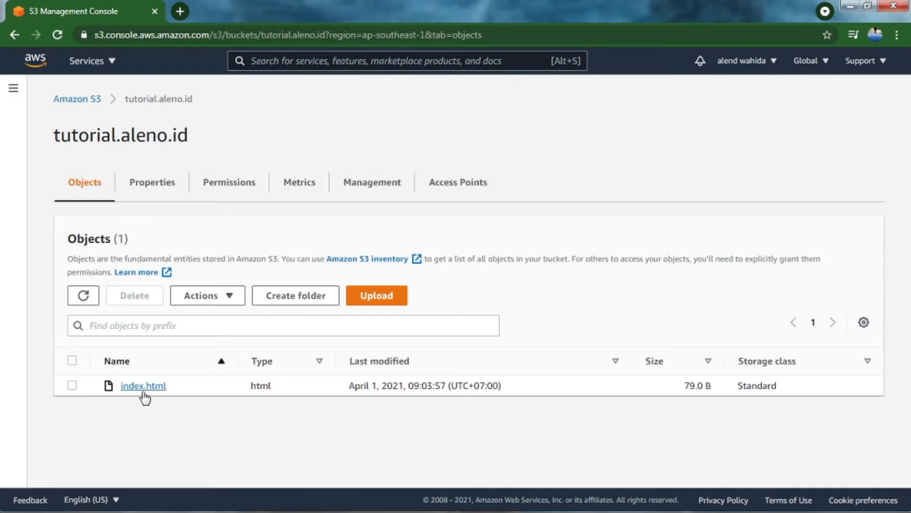
Edit the static website hosting setting in the bucket's properties and switch it to Enable
{"action": "left_click", "coordinate": [204, 190]}
{"action": "left_click", "coordinate": [177, 192]}
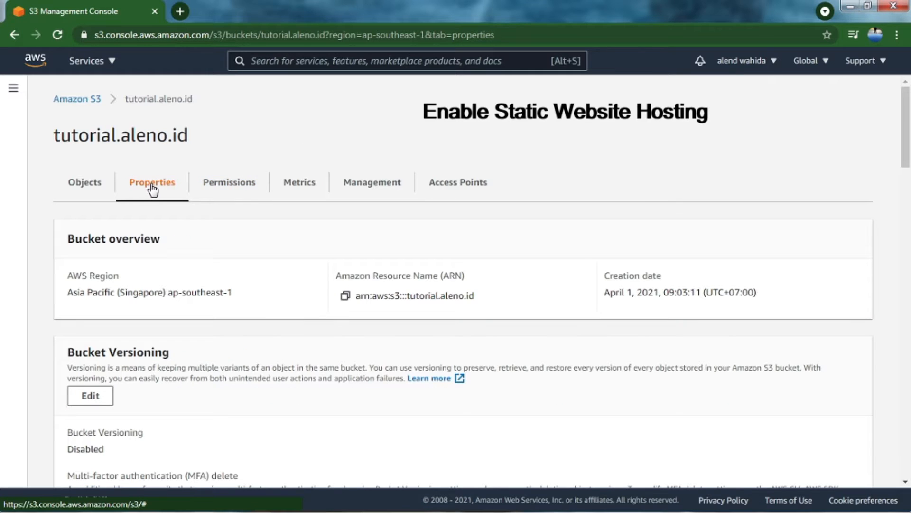
{"action": "left_click_drag", "start_coordinate": [906, 158], "coordinate": [909, 470]}
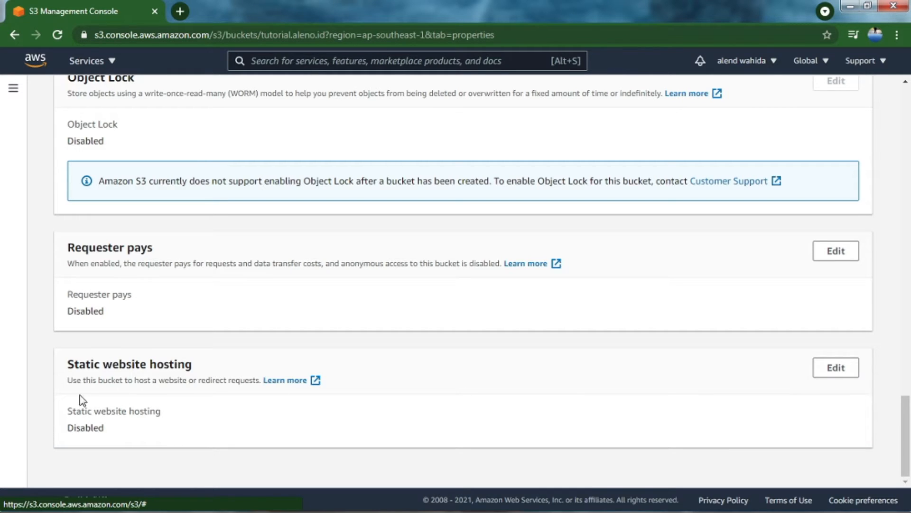
{"action": "left_click_drag", "start_coordinate": [64, 370], "coordinate": [153, 363]}
{"action": "left_click", "coordinate": [177, 364]}
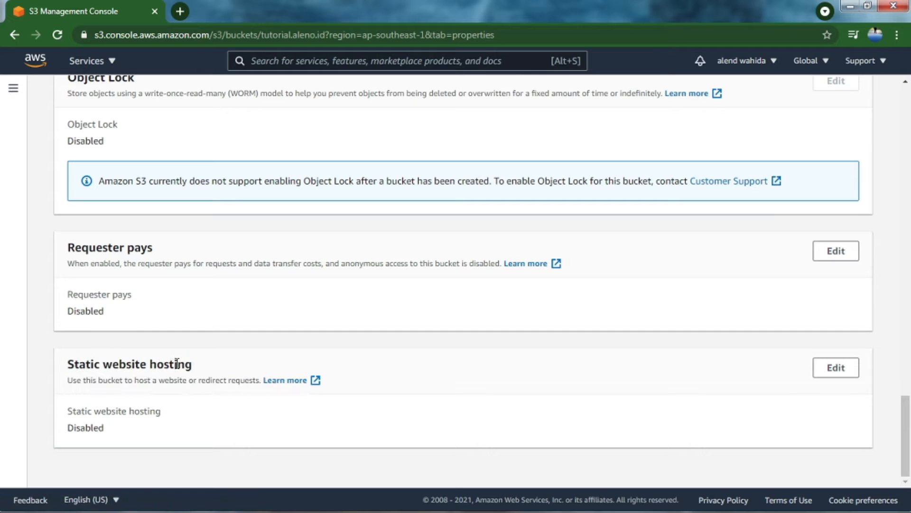
{"action": "left_click", "coordinate": [832, 371]}
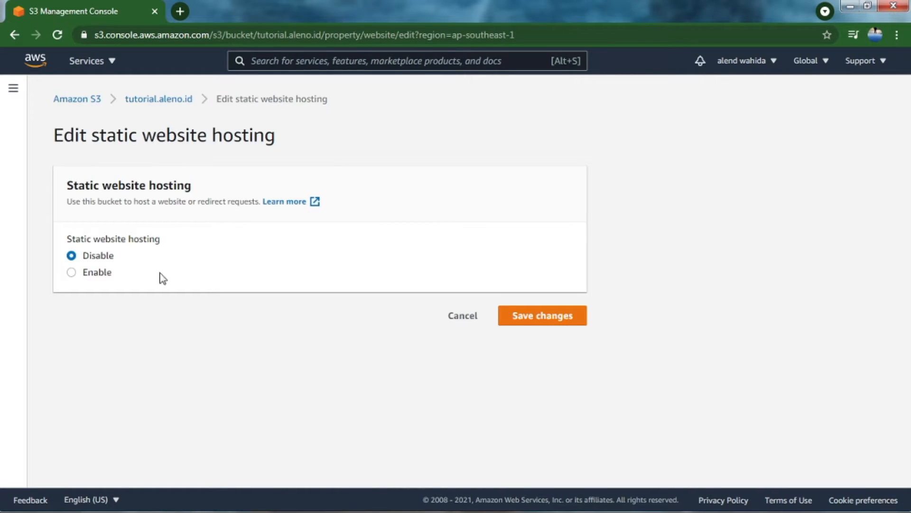
{"action": "left_click", "coordinate": [73, 273]}
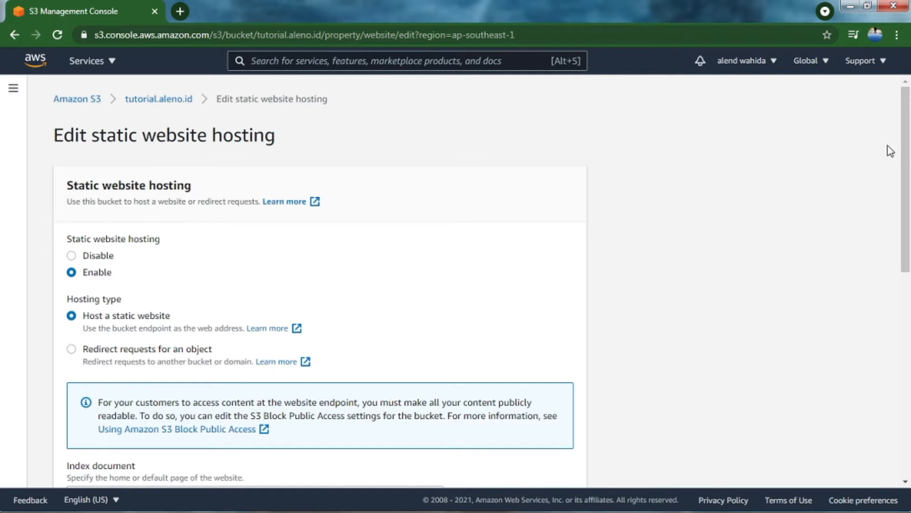
Set the index document of the static website to index.html and save the hosting changes
{"action": "left_click_drag", "start_coordinate": [906, 154], "coordinate": [909, 197]}
{"action": "scroll", "coordinate": [221, 298], "scroll_direction": "down", "scroll_amount": 1}
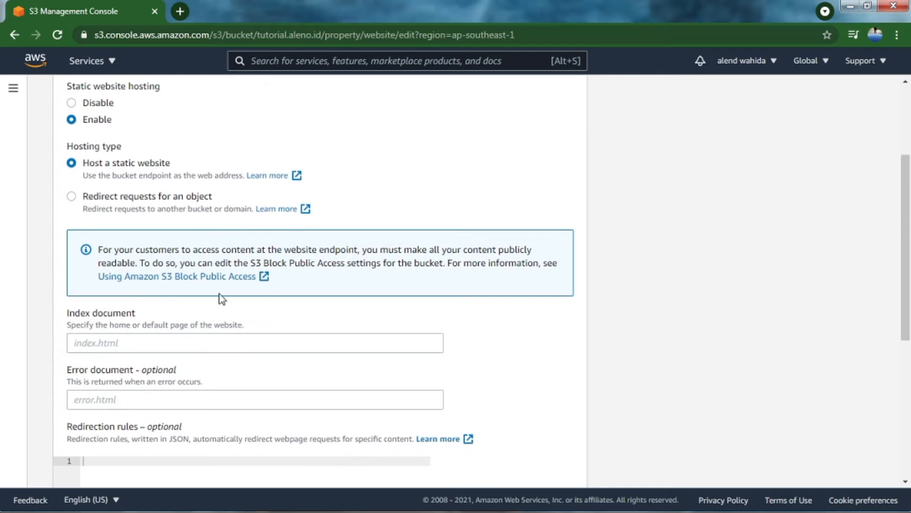
{"action": "left_click", "coordinate": [168, 343]}
{"action": "type", "text": "index.html"}
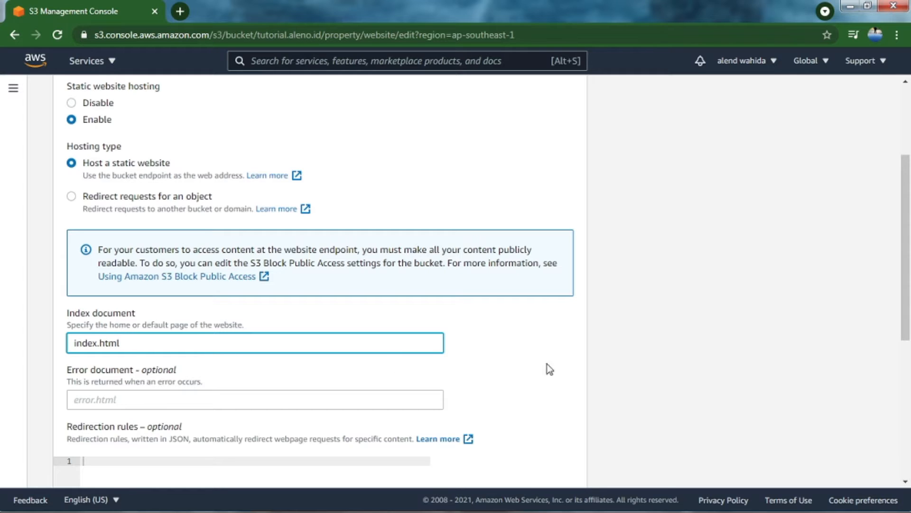
{"action": "left_click_drag", "start_coordinate": [907, 275], "coordinate": [909, 413]}
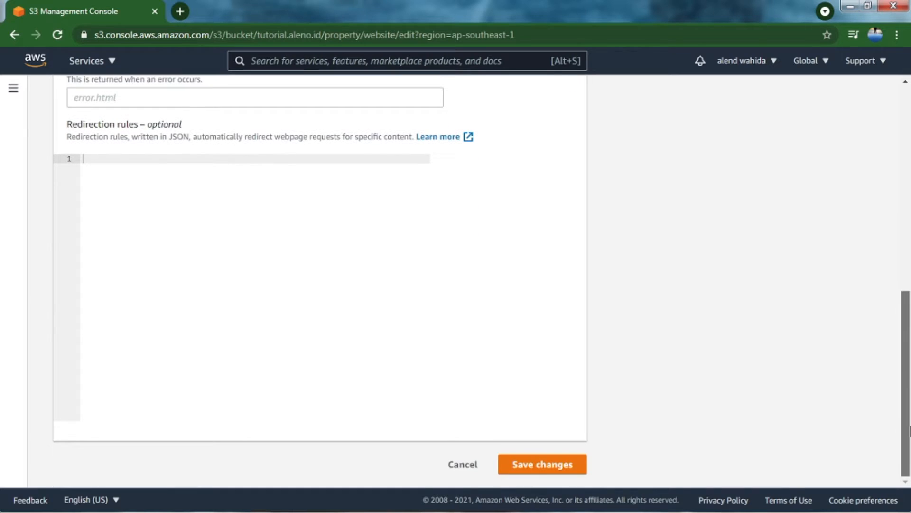
{"action": "left_click", "coordinate": [537, 471]}
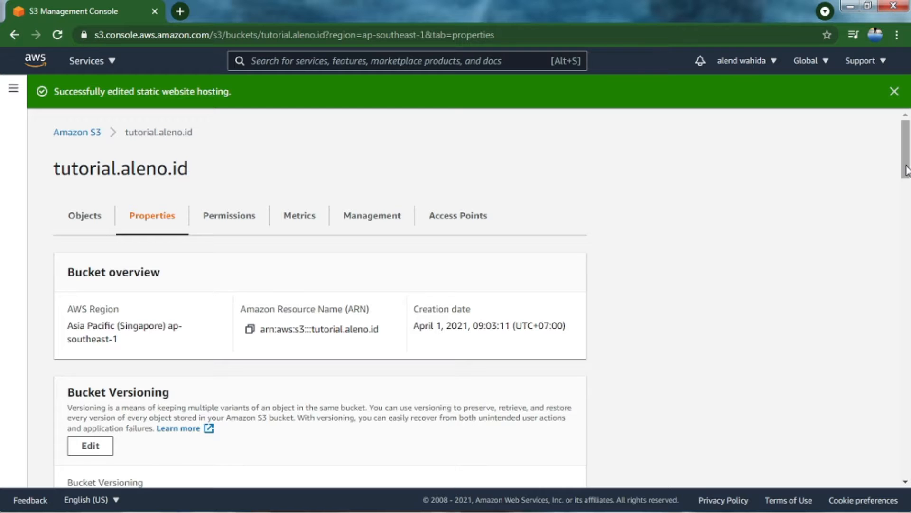
Copy the bucket website endpoint and open it in a new browser tab to check the site
{"action": "left_click_drag", "start_coordinate": [906, 170], "coordinate": [909, 470]}
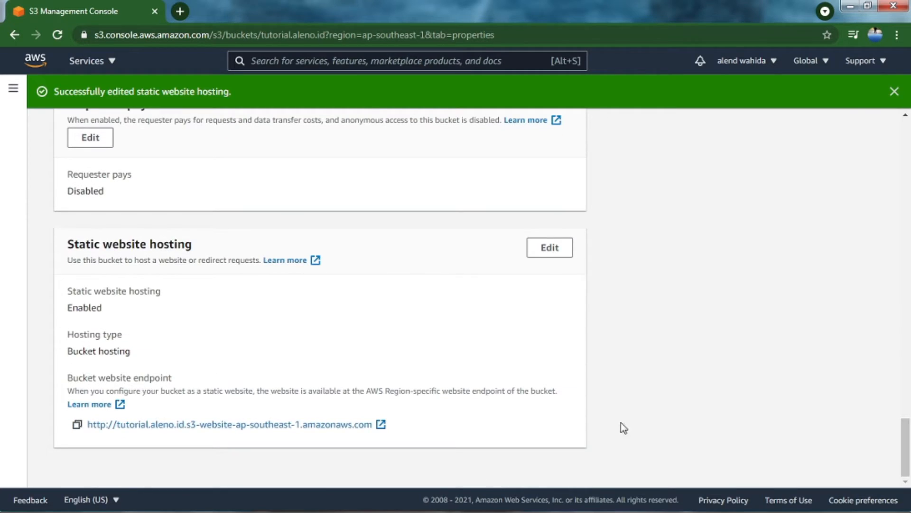
{"action": "left_click", "coordinate": [78, 424]}
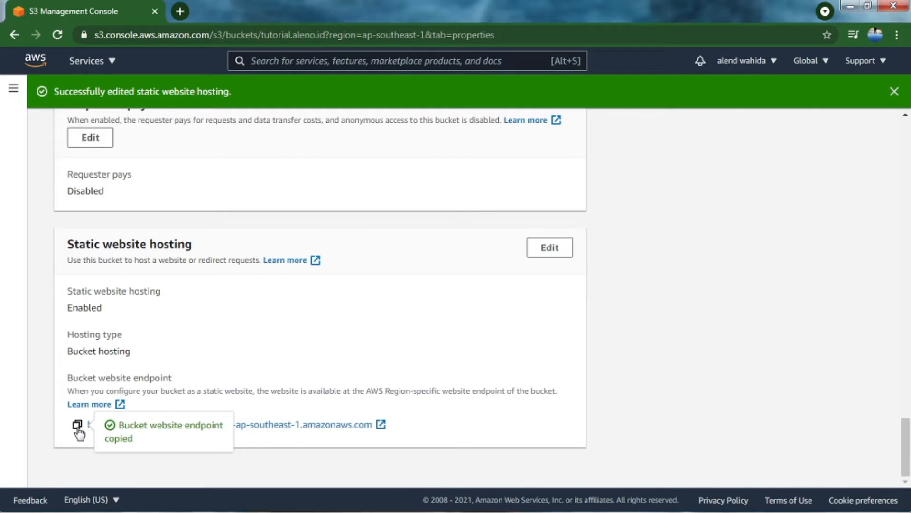
{"action": "left_click", "coordinate": [187, 9]}
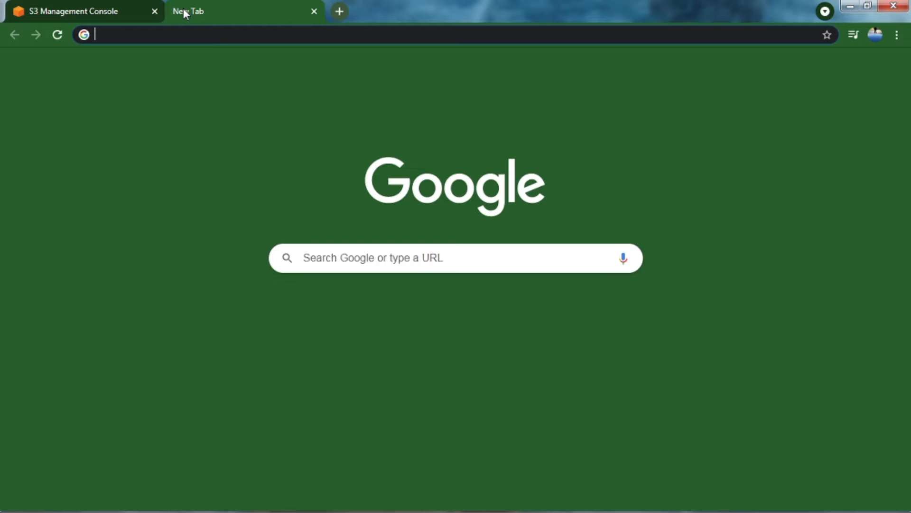
{"action": "key", "text": "ctrl+v"}
{"action": "key", "text": "Return"}
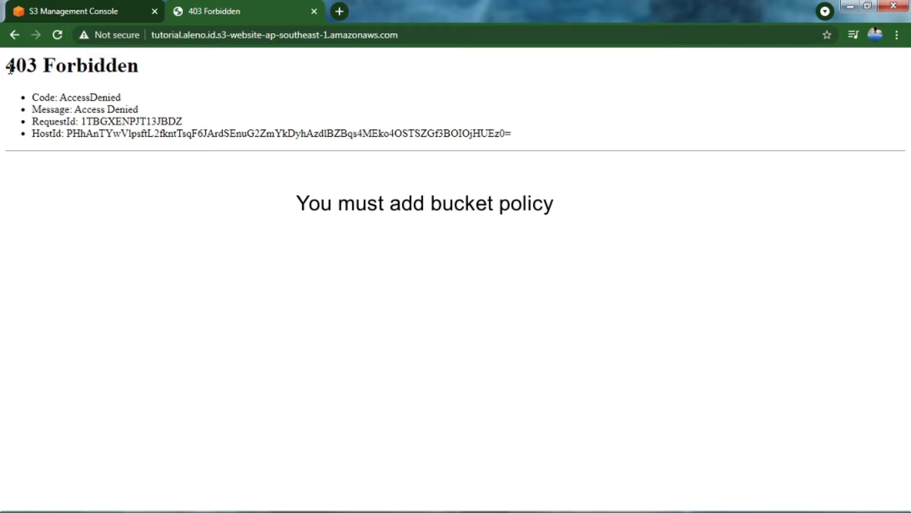
{"action": "left_click_drag", "start_coordinate": [9, 68], "coordinate": [140, 71]}
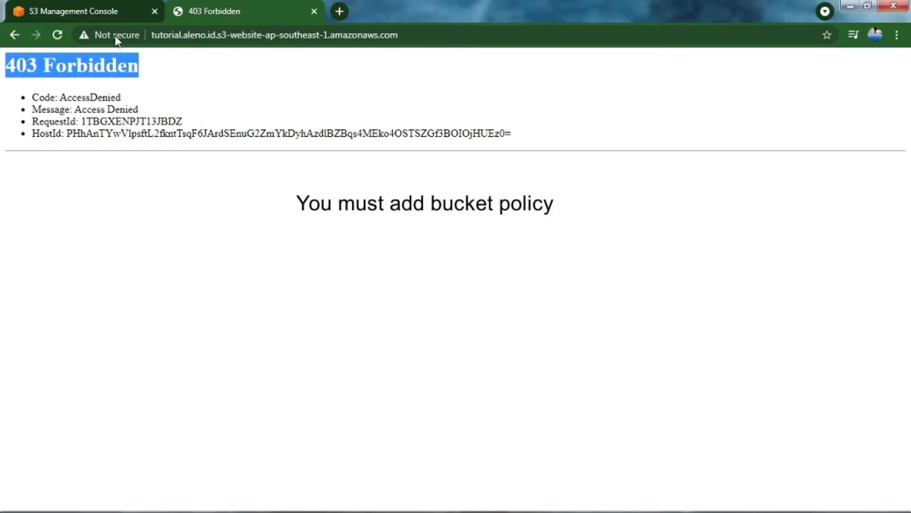
Return to the S3 console and open the bucket policy of tutorial.aleno.id for editing from its permissions
{"action": "left_click", "coordinate": [105, 13]}
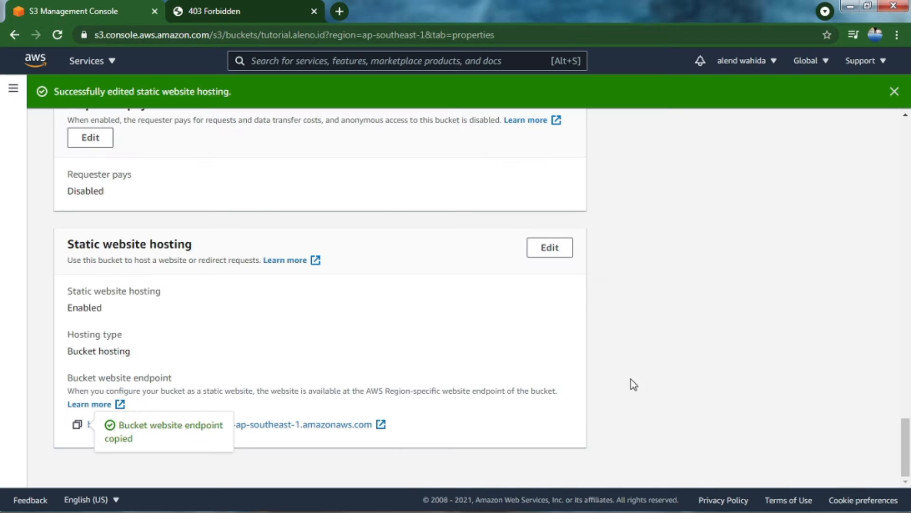
{"action": "left_click_drag", "start_coordinate": [904, 448], "coordinate": [896, 134]}
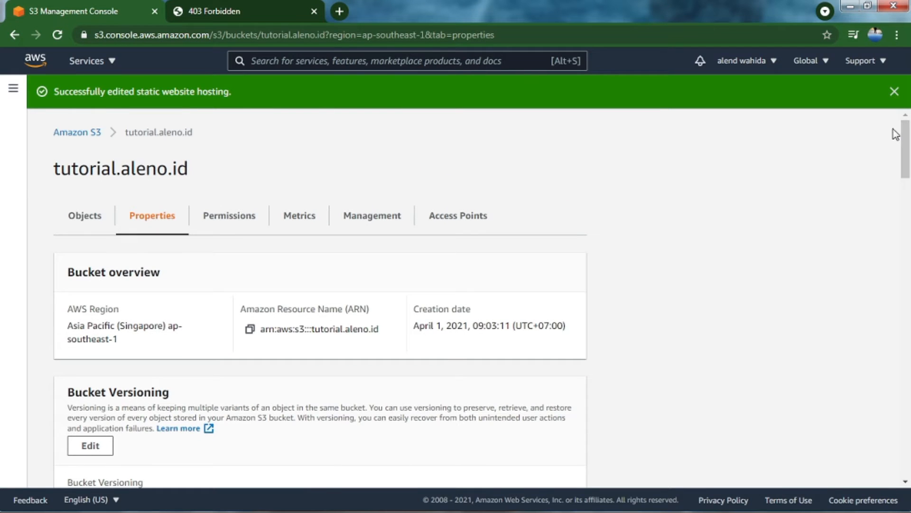
{"action": "left_click", "coordinate": [215, 217]}
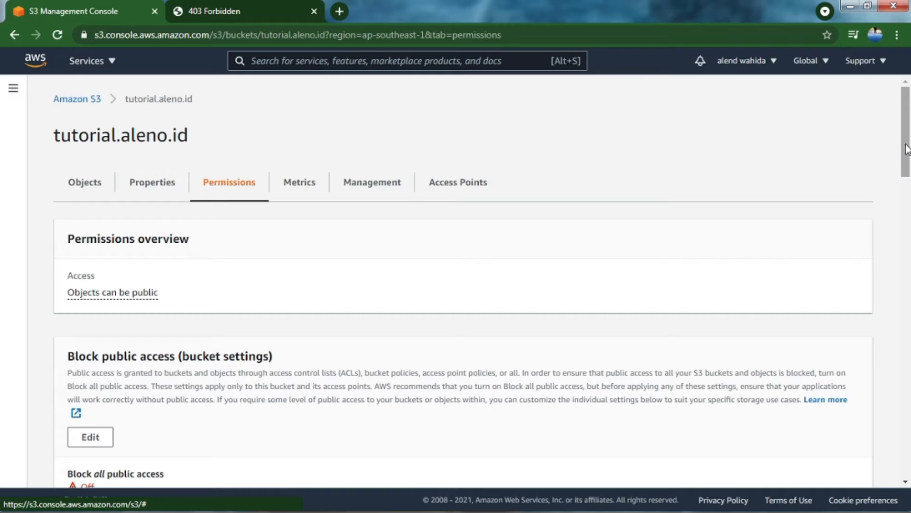
{"action": "left_click_drag", "start_coordinate": [902, 150], "coordinate": [909, 202]}
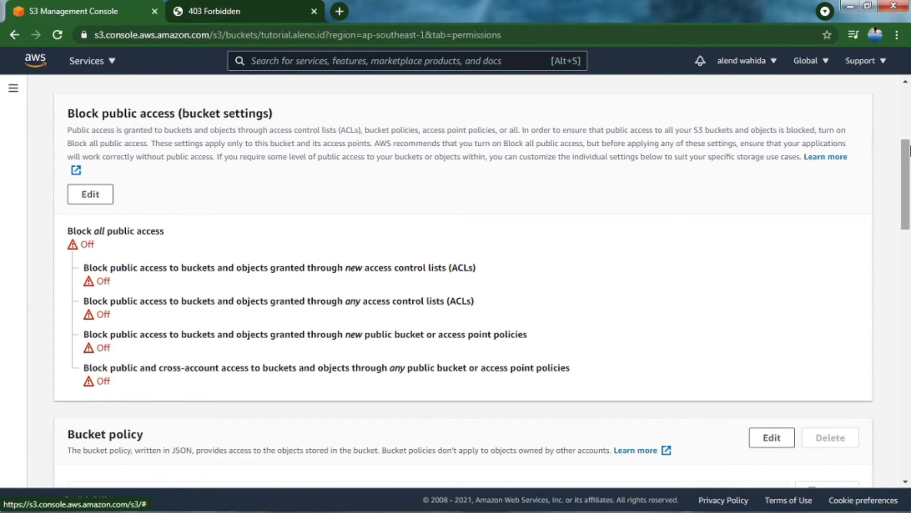
{"action": "left_click_drag", "start_coordinate": [908, 157], "coordinate": [909, 225]}
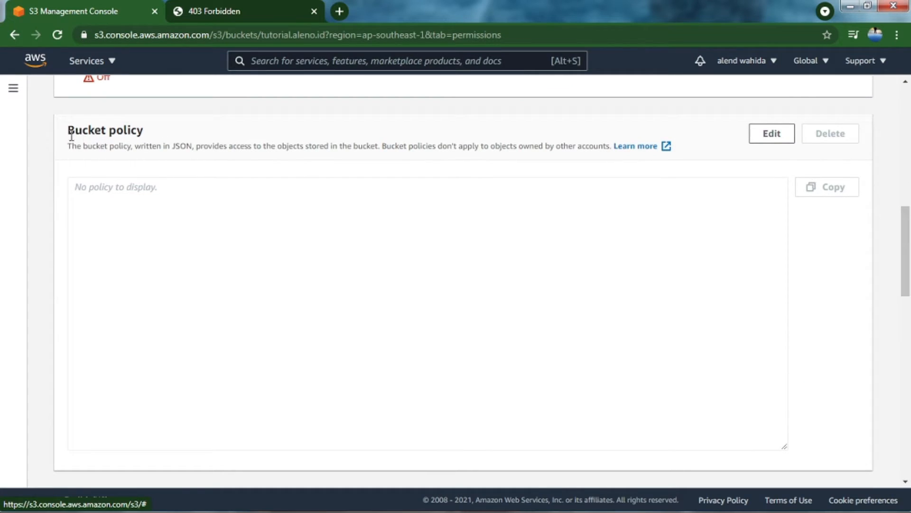
{"action": "left_click_drag", "start_coordinate": [70, 139], "coordinate": [138, 138]}
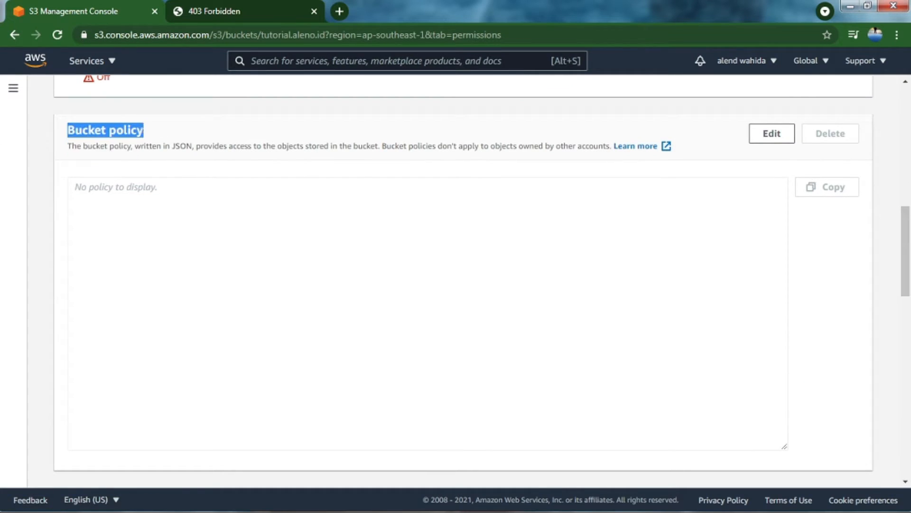
{"action": "left_click", "coordinate": [776, 135]}
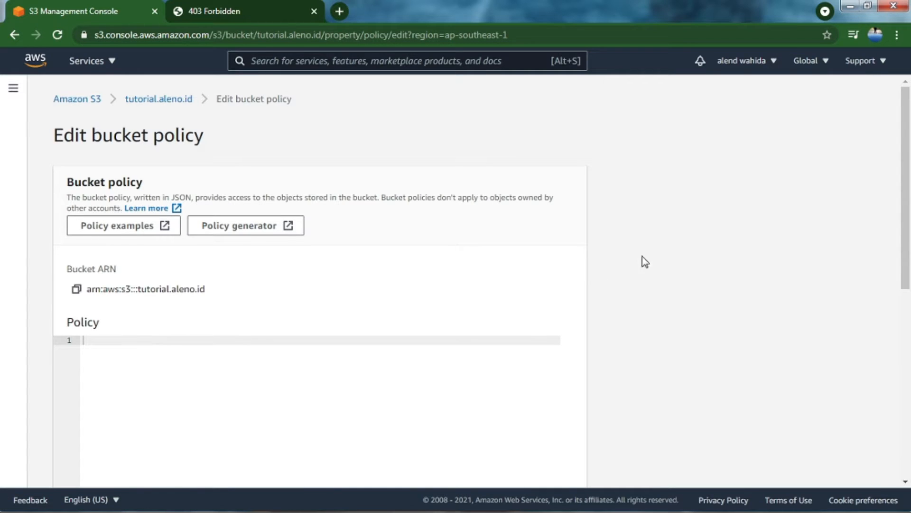
Paste the copied PublicReadGetObject policy, which allows s3:GetObject for every principal on Bucket-Name/*, into the policy editor
{"action": "left_click_drag", "start_coordinate": [903, 173], "coordinate": [904, 200]}
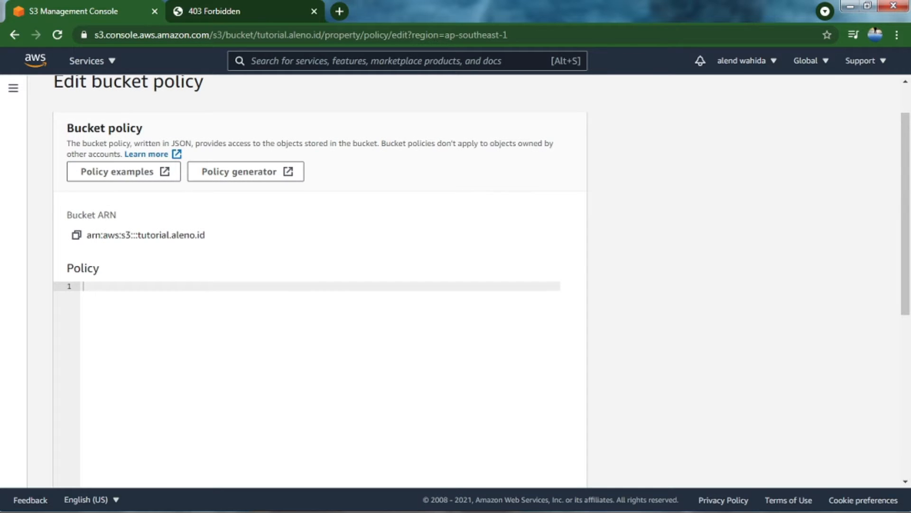
{"action": "scroll", "coordinate": [167, 193], "scroll_direction": "down", "scroll_amount": 2}
{"action": "key", "text": "ctrl+v"}
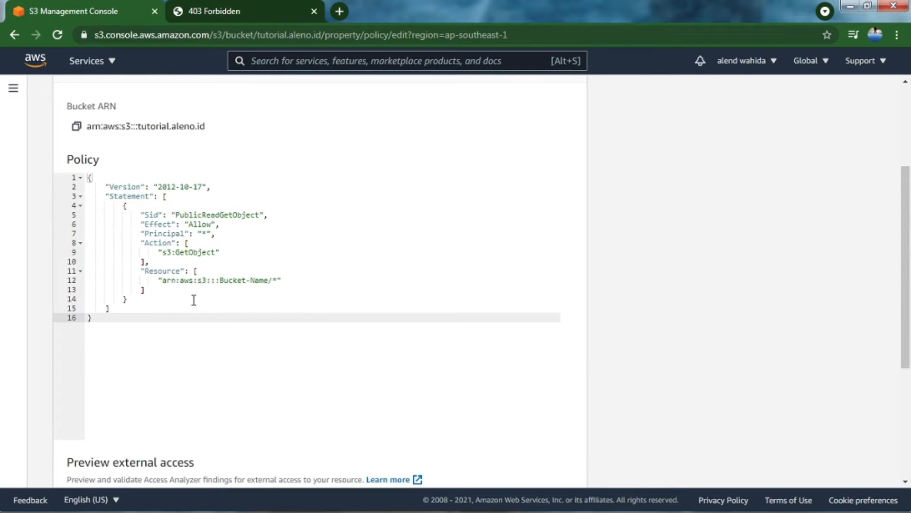
Replace the Bucket-Name placeholder in the policy's Resource ARN with the bucket name tutorial.aleno.id copied from the Bucket ARN
{"action": "left_click_drag", "start_coordinate": [219, 280], "coordinate": [269, 281]}
{"action": "left_click", "coordinate": [168, 286]}
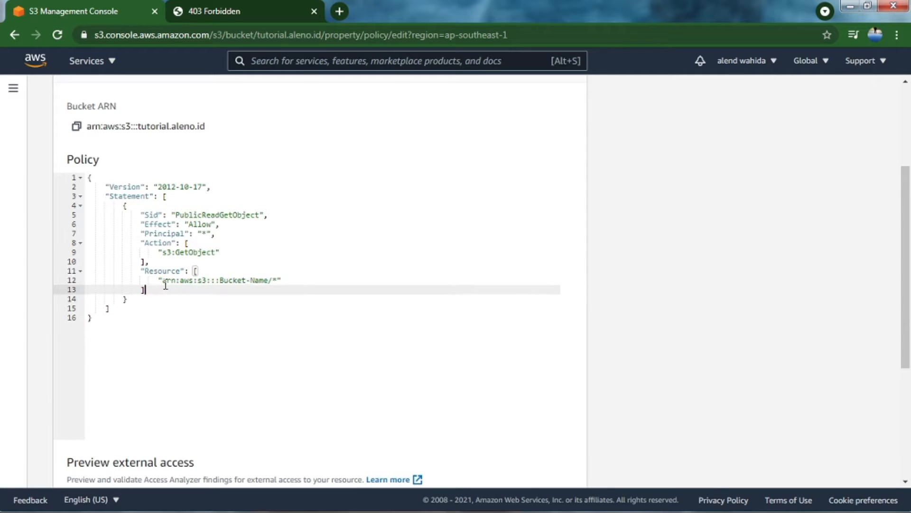
{"action": "left_click_drag", "start_coordinate": [163, 283], "coordinate": [240, 292]}
{"action": "left_click", "coordinate": [238, 282]}
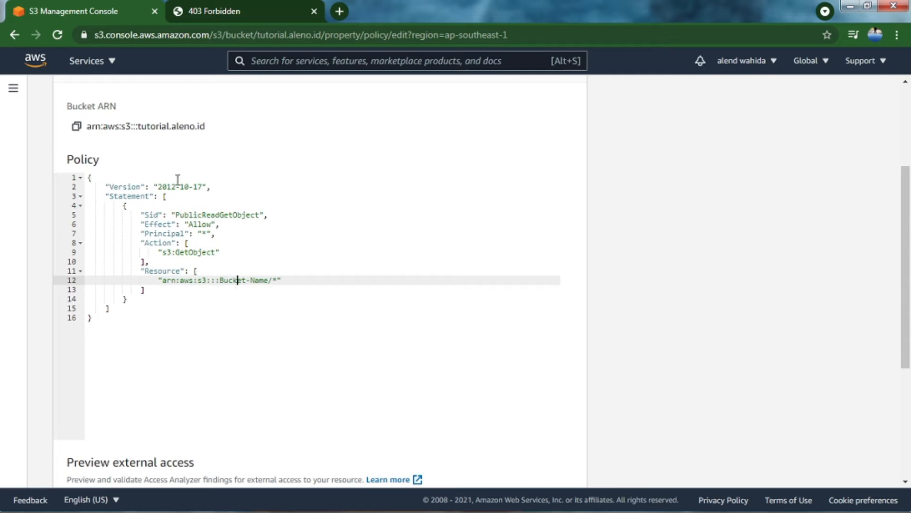
{"action": "left_click_drag", "start_coordinate": [140, 126], "coordinate": [202, 129]}
{"action": "right_click", "coordinate": [199, 128]}
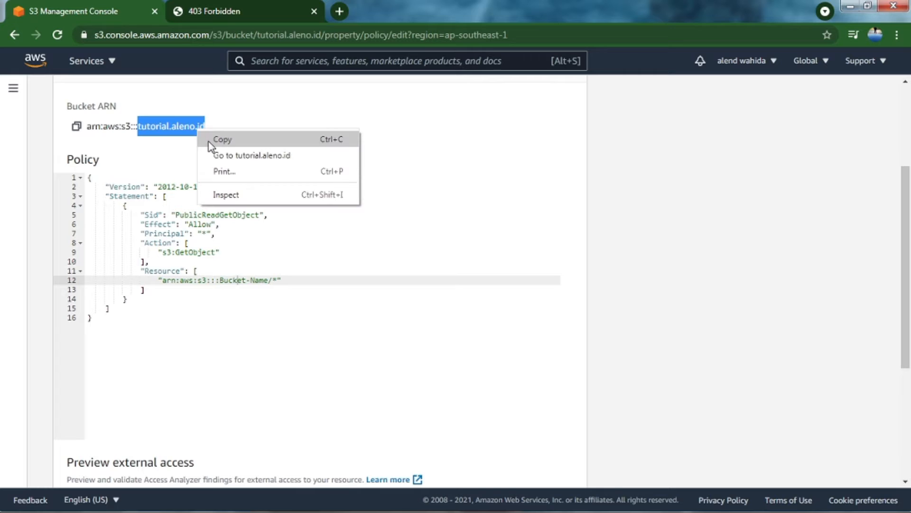
{"action": "left_click", "coordinate": [211, 138]}
{"action": "left_click_drag", "start_coordinate": [220, 281], "coordinate": [266, 281]}
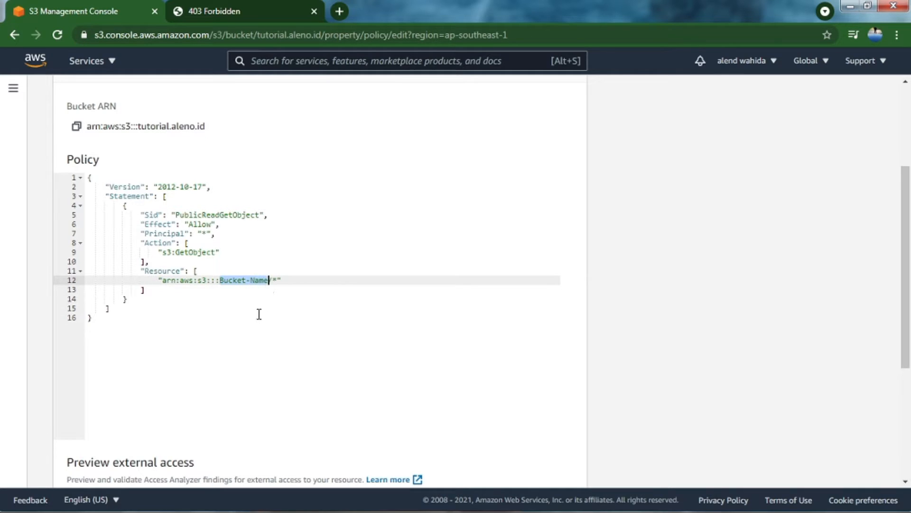
{"action": "key", "text": "ctrl+v"}
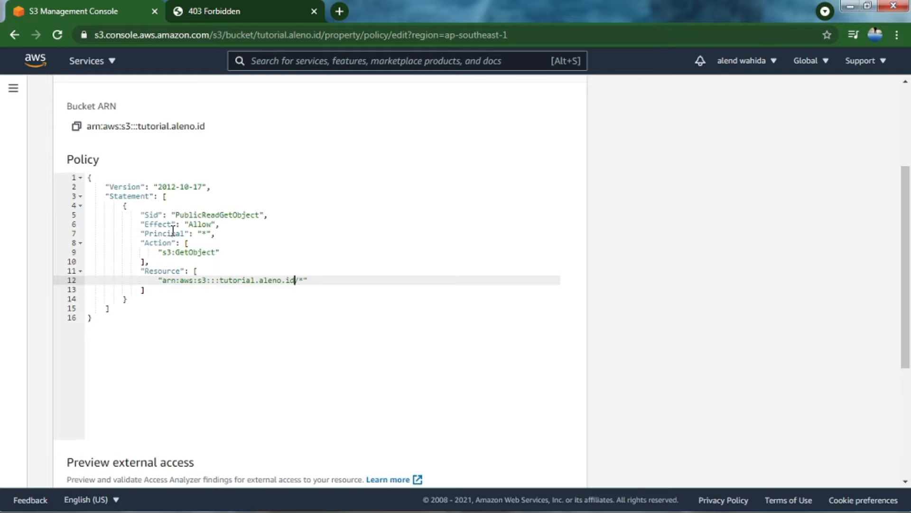
Review the policy's Sid and Resource values, and save the bucket policy changes
{"action": "left_click_drag", "start_coordinate": [179, 215], "coordinate": [256, 212]}
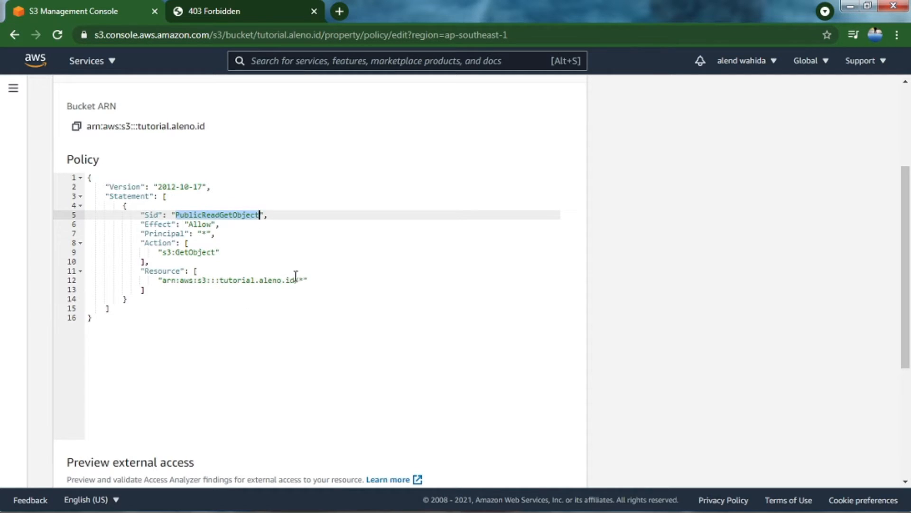
{"action": "left_click_drag", "start_coordinate": [294, 280], "coordinate": [218, 279]}
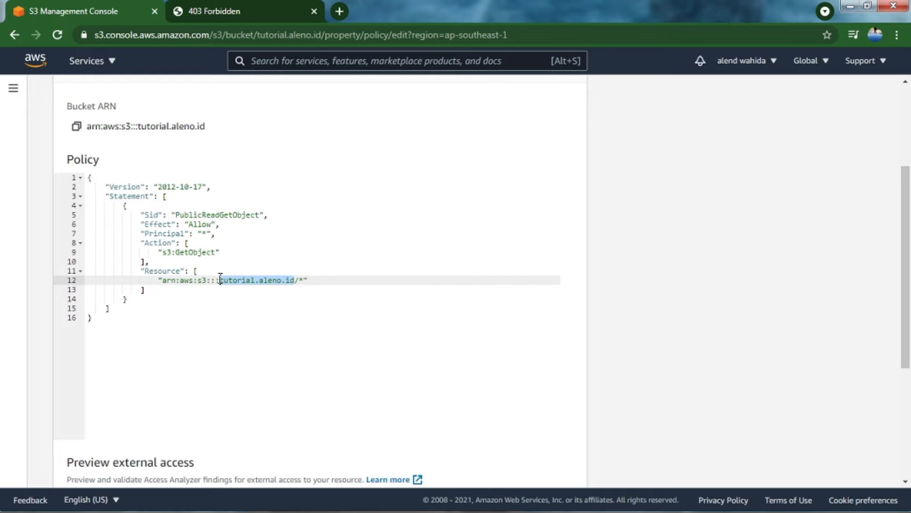
{"action": "left_click", "coordinate": [302, 280]}
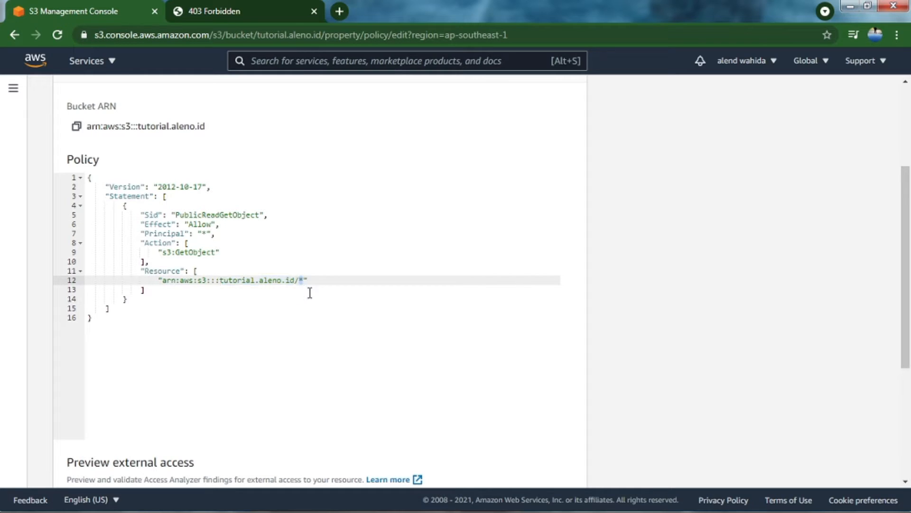
{"action": "double_click", "coordinate": [301, 281]}
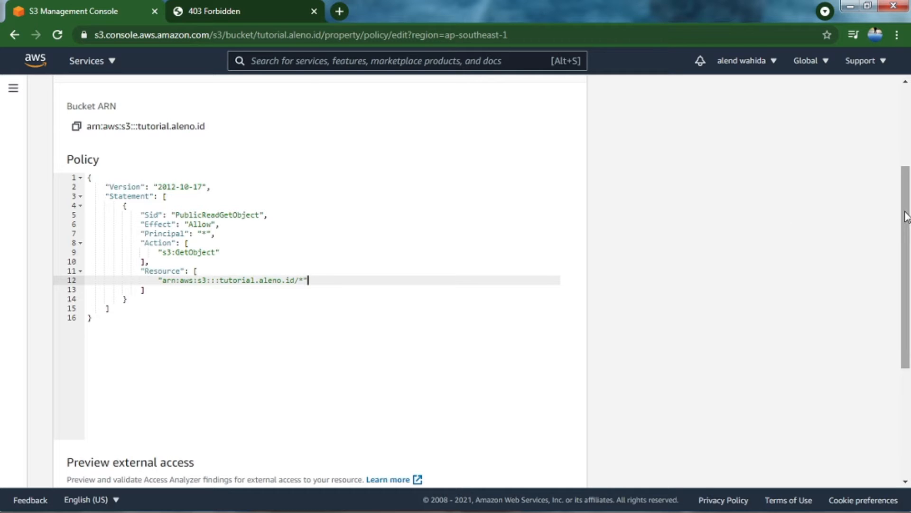
{"action": "left_click_drag", "start_coordinate": [905, 220], "coordinate": [907, 329]}
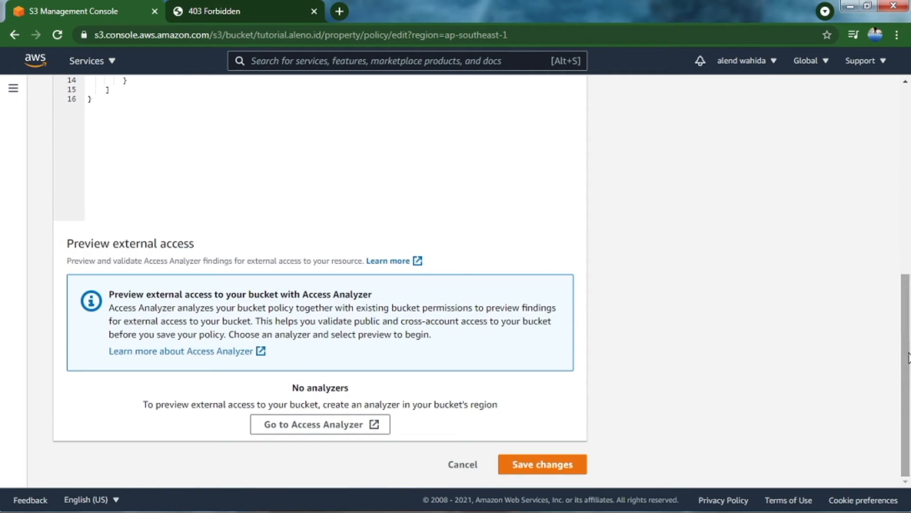
{"action": "left_click", "coordinate": [552, 467]}
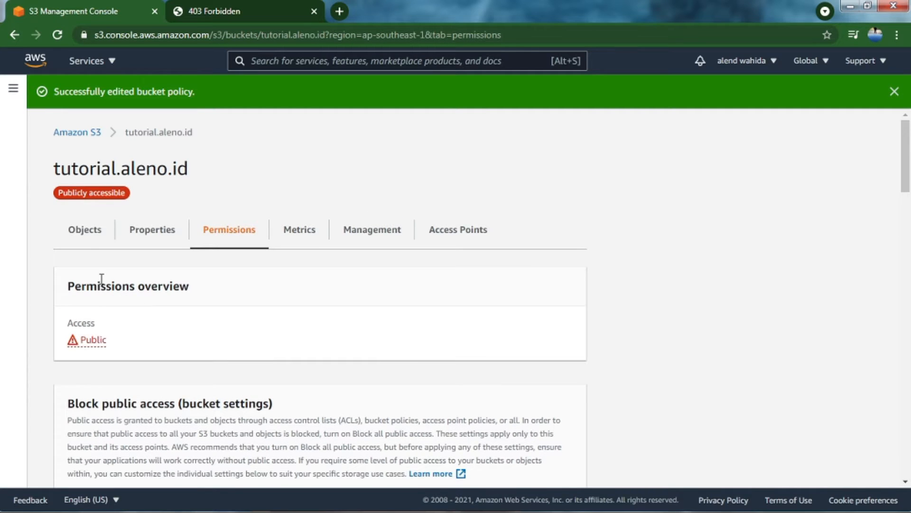
Open the bucket website endpoint from the static website hosting properties and close the old 403 Forbidden tab
{"action": "left_click_drag", "start_coordinate": [126, 192], "coordinate": [63, 192]}
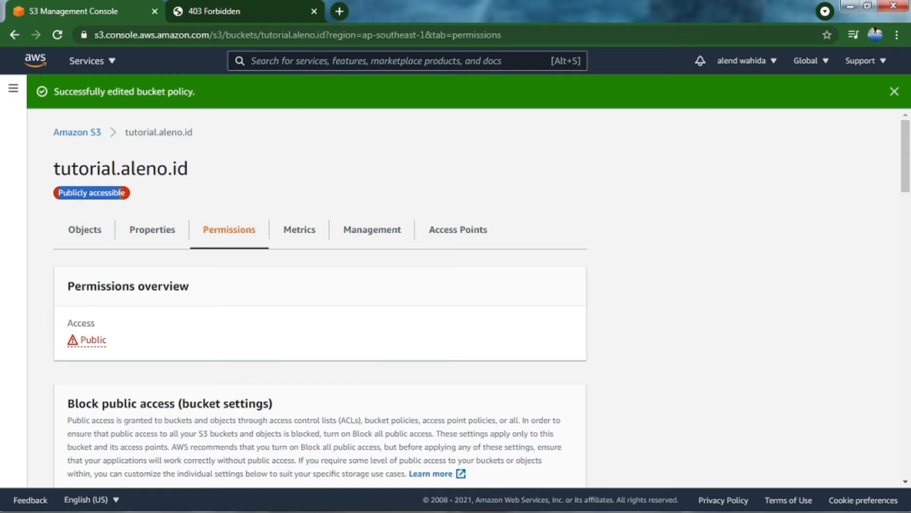
{"action": "left_click", "coordinate": [160, 233]}
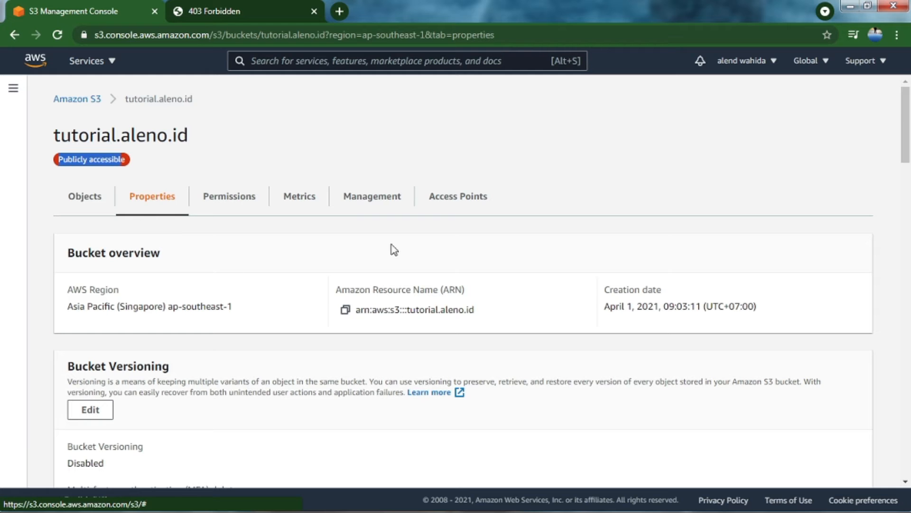
{"action": "left_click_drag", "start_coordinate": [907, 150], "coordinate": [910, 475]}
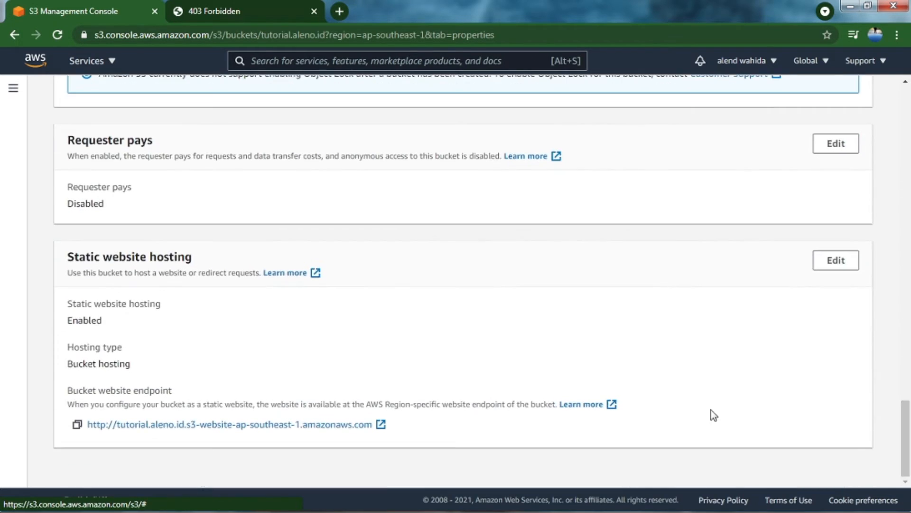
{"action": "left_click", "coordinate": [350, 426]}
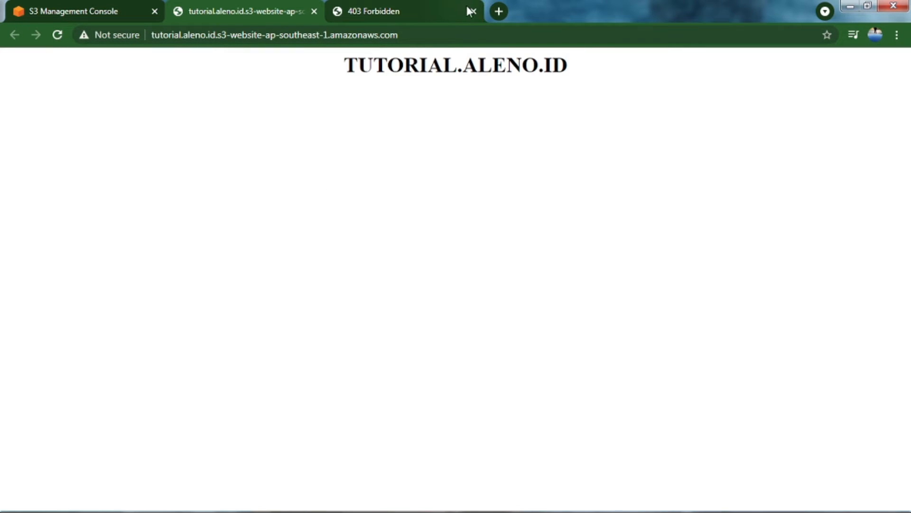
{"action": "left_click", "coordinate": [470, 11]}
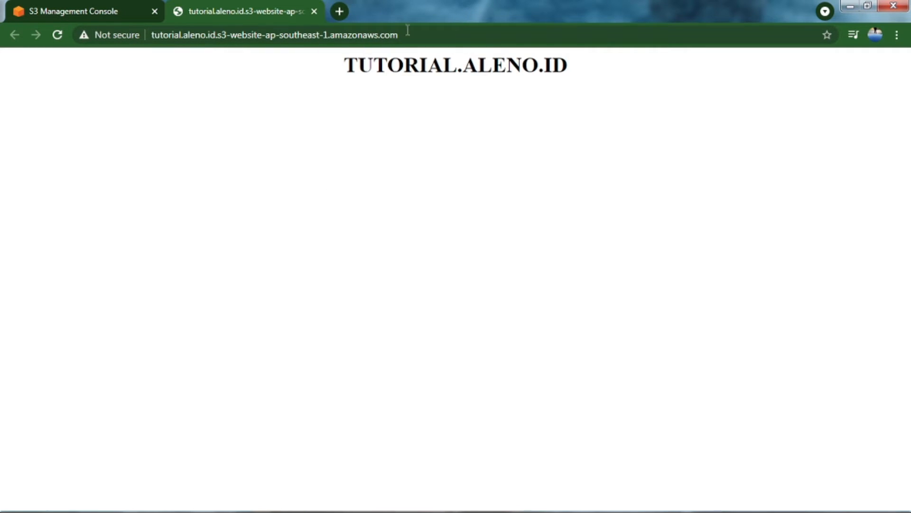
Reload the website endpoint address and check the page heading
{"action": "left_click", "coordinate": [311, 36]}
{"action": "key", "text": "Return"}
{"action": "left_click_drag", "start_coordinate": [345, 67], "coordinate": [572, 73]}
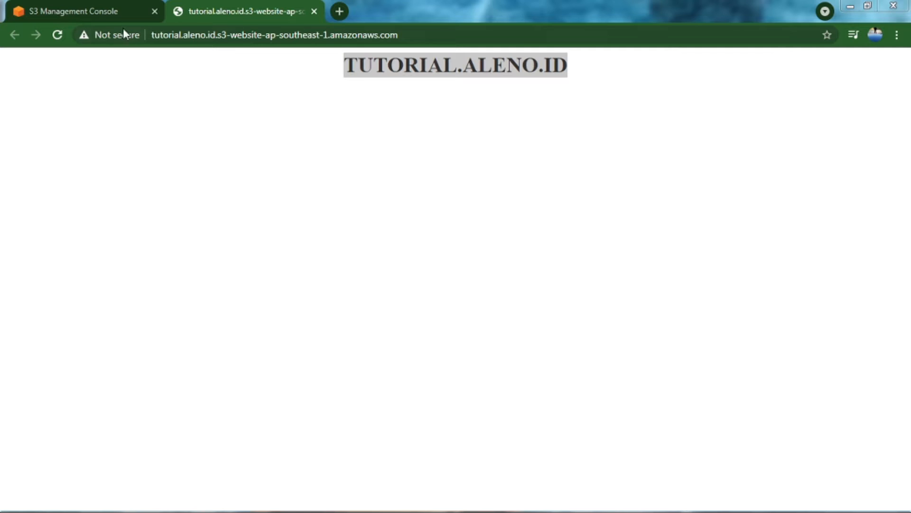
Go back to the S3 console and open the AWS Management Console home page in a new browser tab
{"action": "left_click", "coordinate": [106, 10]}
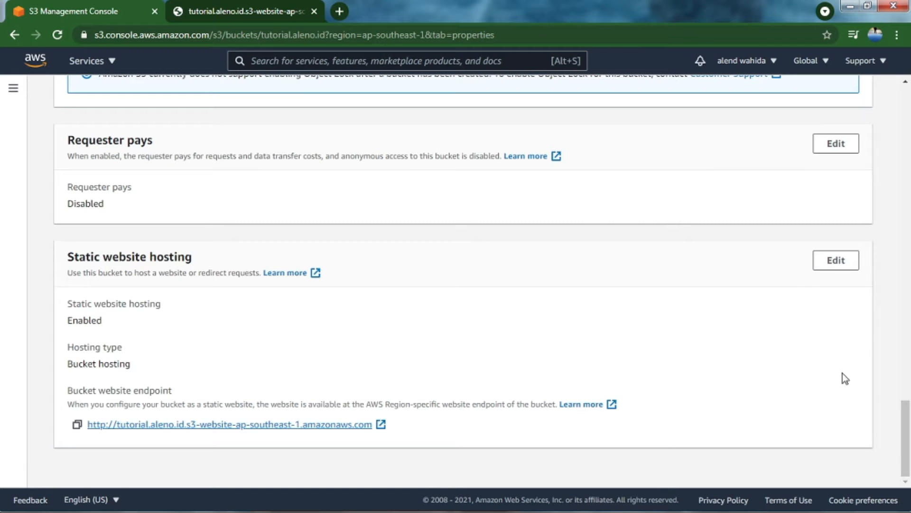
{"action": "left_click_drag", "start_coordinate": [905, 453], "coordinate": [908, 90]}
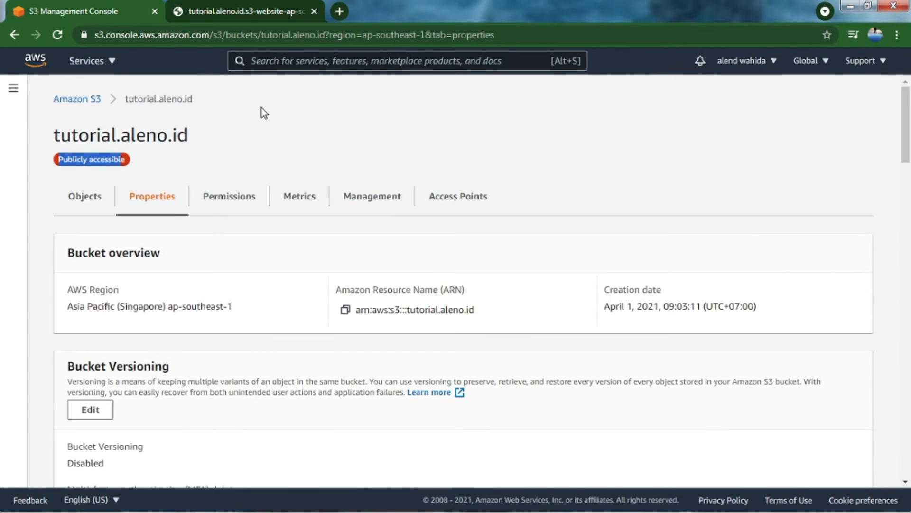
{"action": "right_click", "coordinate": [42, 61]}
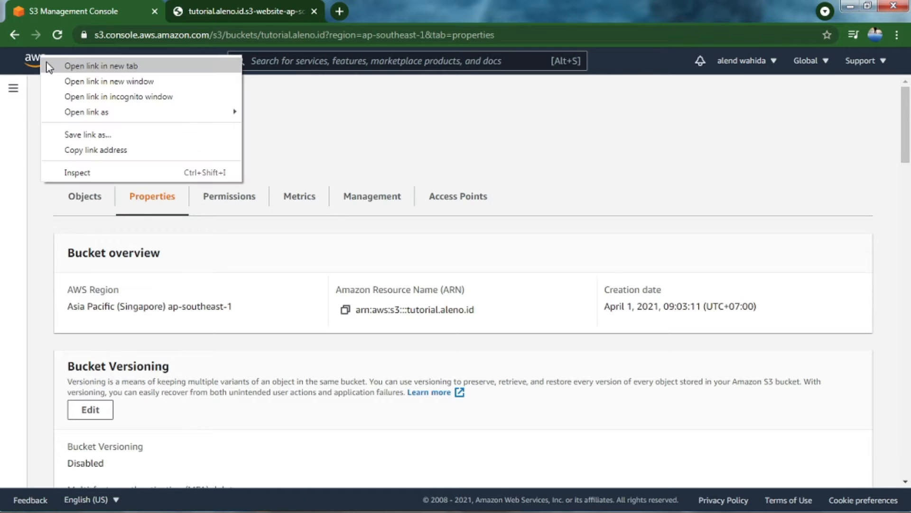
{"action": "left_click", "coordinate": [67, 66]}
{"action": "left_click", "coordinate": [386, 13]}
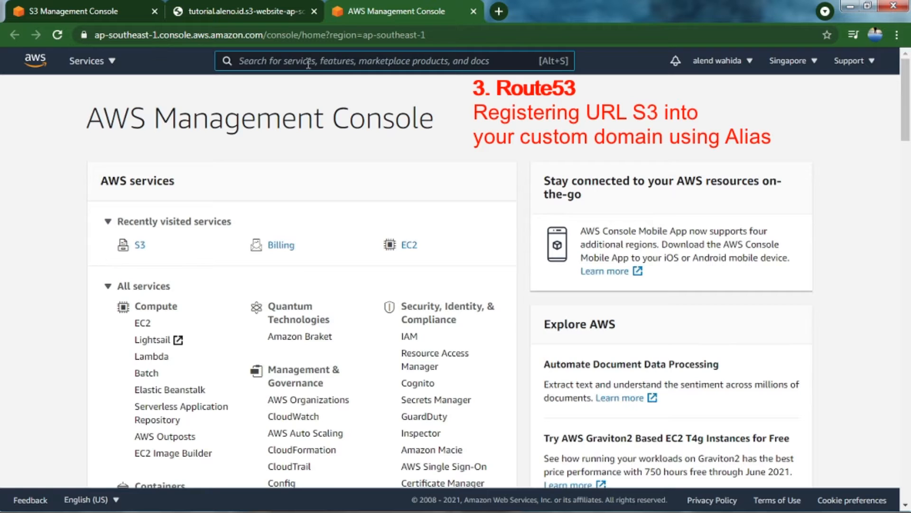
Search the AWS services for "route 53" and open the Route 53 service
{"action": "left_click", "coordinate": [309, 61]}
{"action": "type", "text": "route 53"}
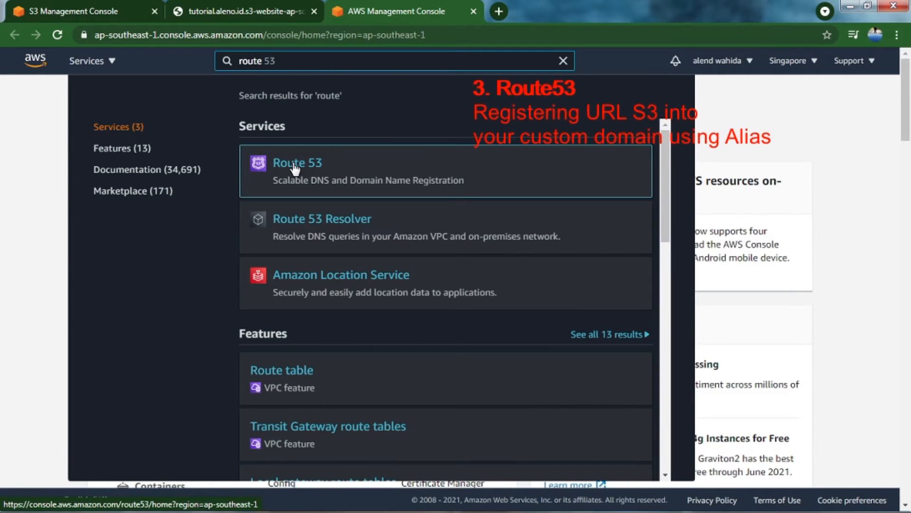
{"action": "left_click", "coordinate": [295, 168]}
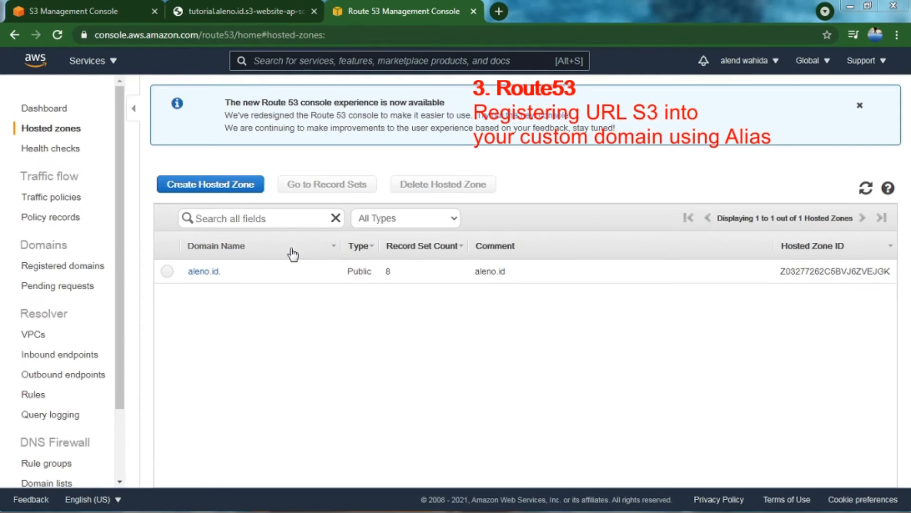
Open the aleno.id hosted zone and start a new A record set named tutorial
{"action": "left_click", "coordinate": [136, 114]}
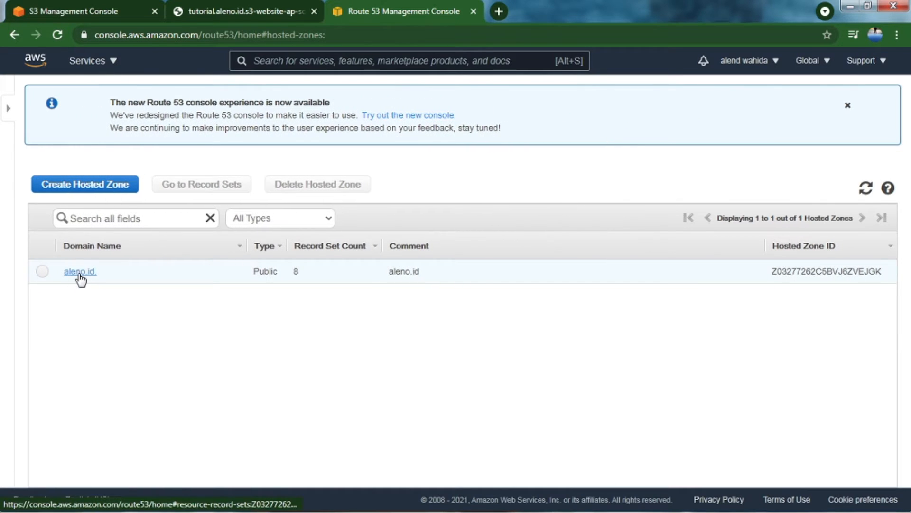
{"action": "left_click", "coordinate": [80, 274]}
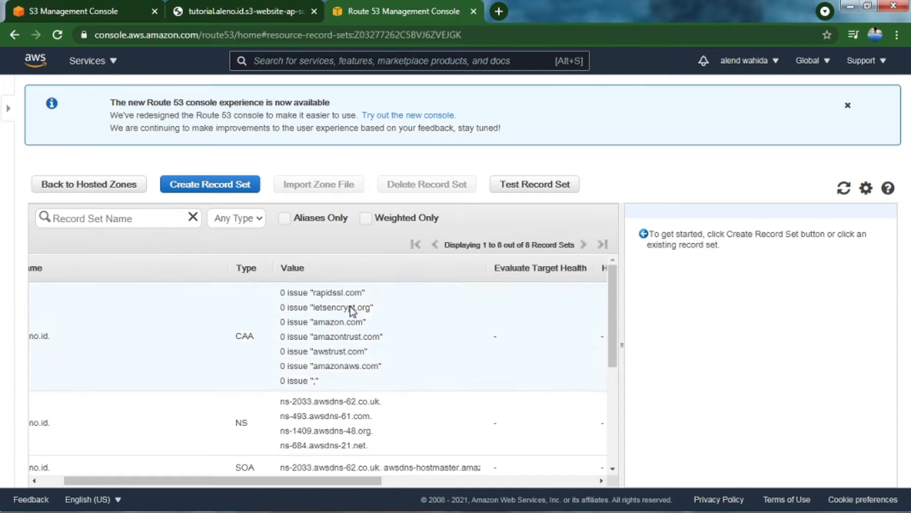
{"action": "left_click", "coordinate": [218, 187]}
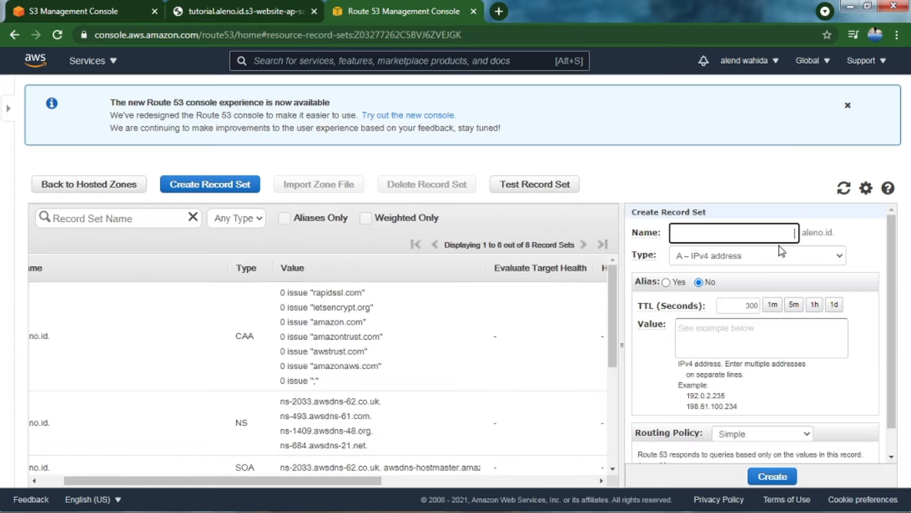
{"action": "type", "text": "tutorial"}
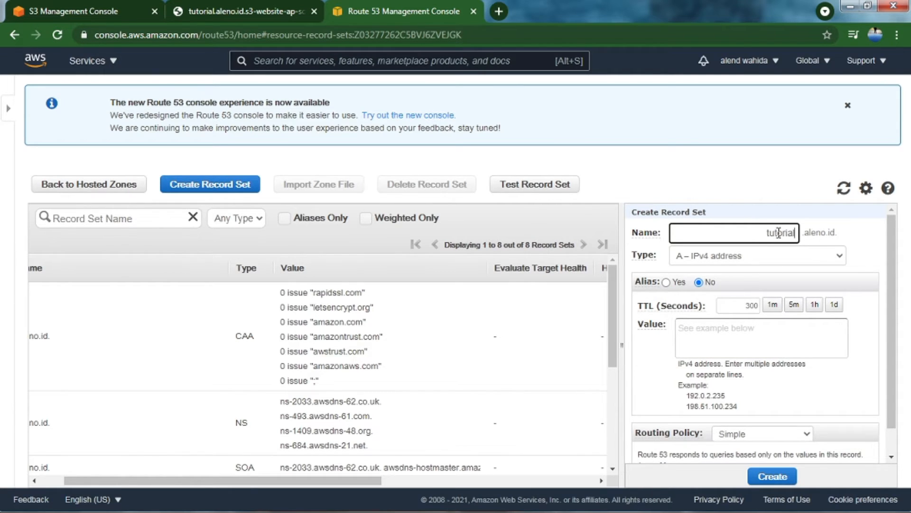
Make the tutorial record an alias targeting the tutorial.aleno.id S3 website endpoint and create the record set
{"action": "left_click", "coordinate": [667, 283]}
{"action": "left_click", "coordinate": [715, 306]}
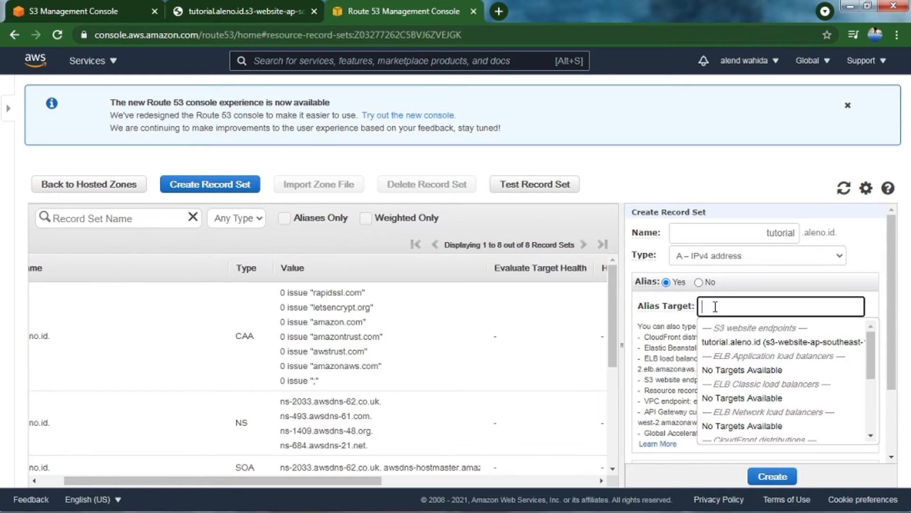
{"action": "left_click", "coordinate": [737, 343]}
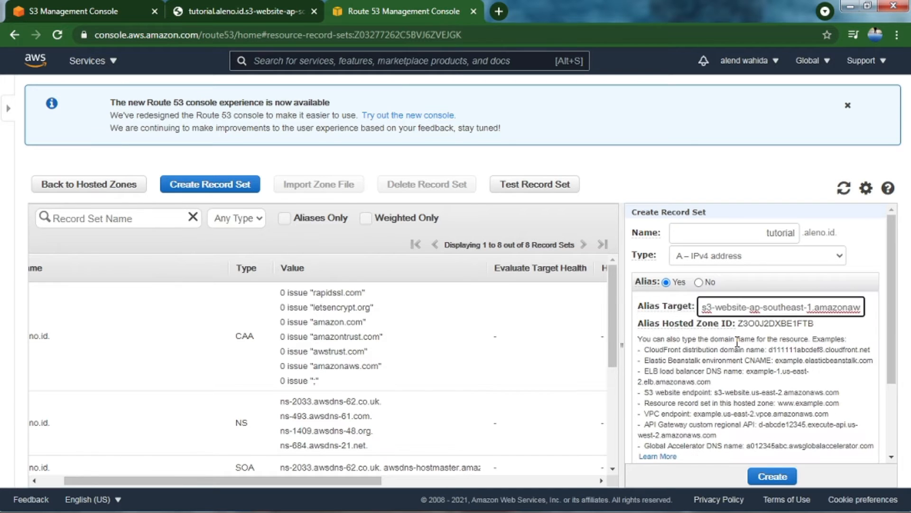
{"action": "left_click", "coordinate": [773, 476]}
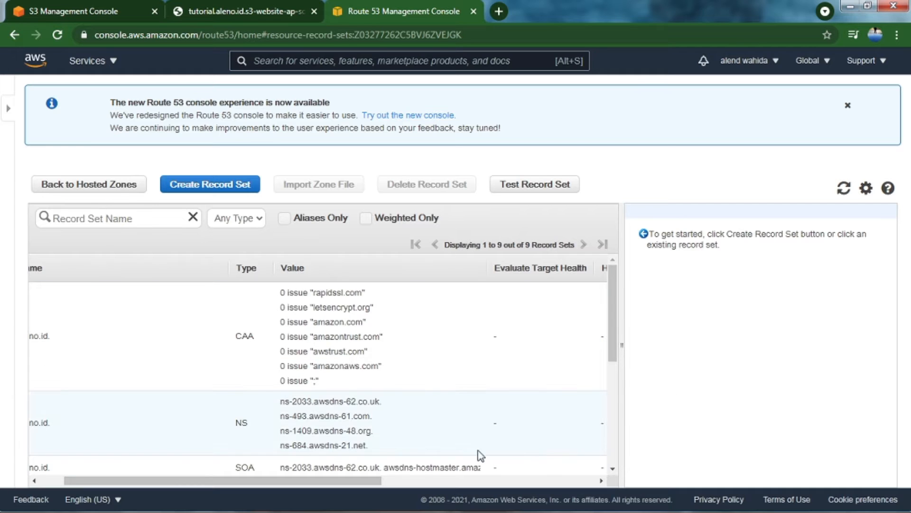
{"action": "left_click", "coordinate": [503, 10]}
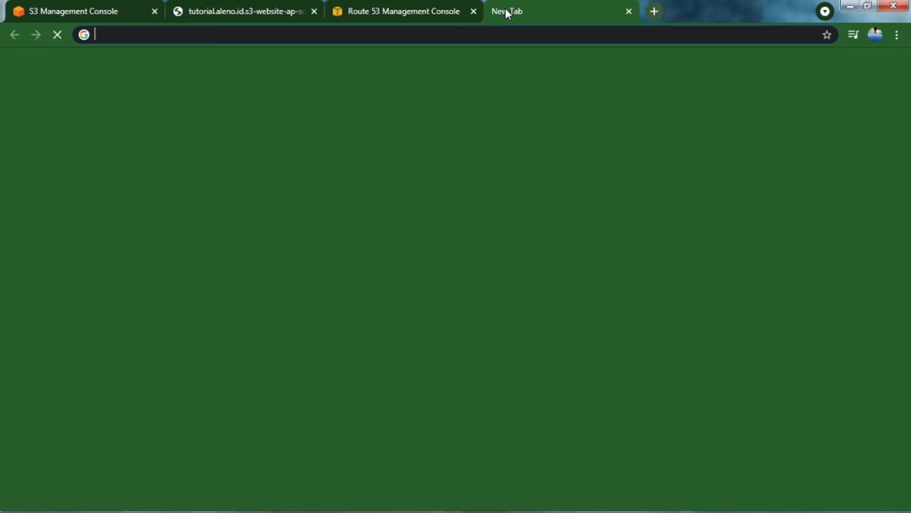
{"action": "type", "text": "tut"}
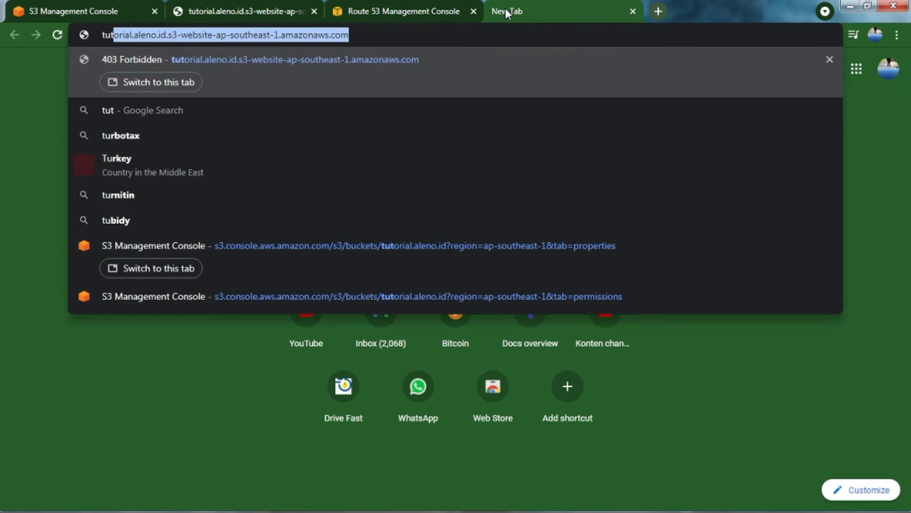
{"action": "type", "text": "orial.aleno.id"}
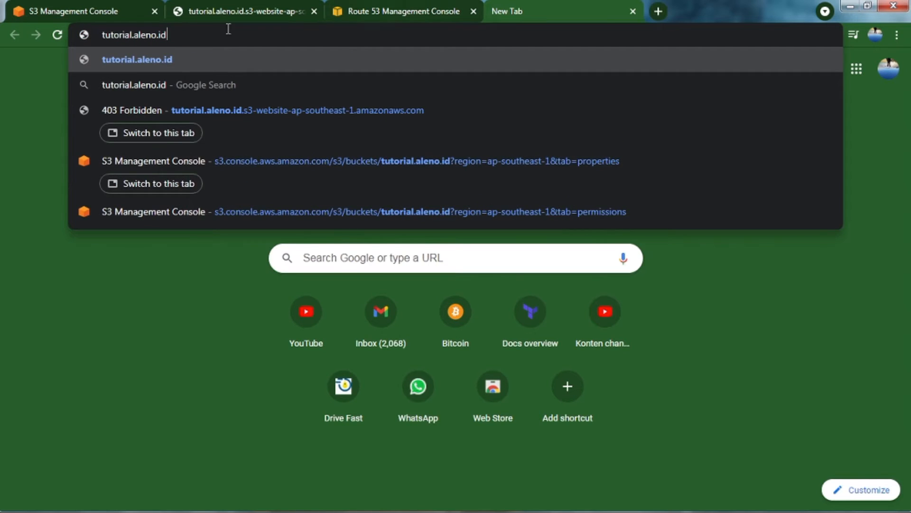
{"action": "left_click", "coordinate": [104, 36]}
{"action": "type", "text": "https:"}
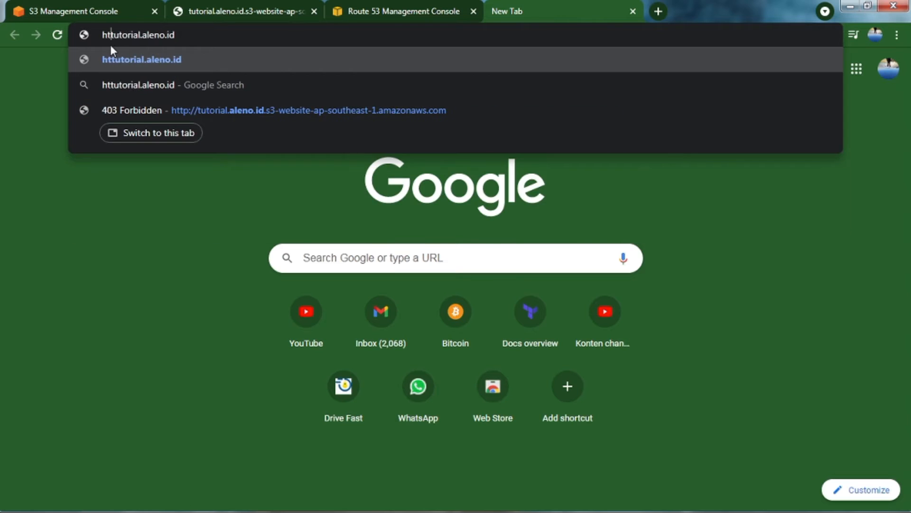
{"action": "type", "text": "//"}
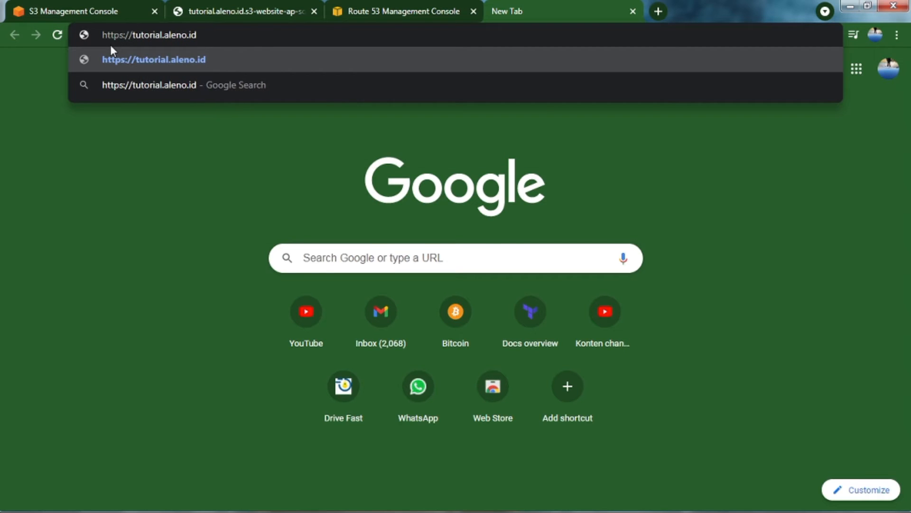
{"action": "key", "text": "Left"}
{"action": "key", "text": "Left"}
{"action": "key", "text": "Left"}
{"action": "key", "text": "BackSpace"}
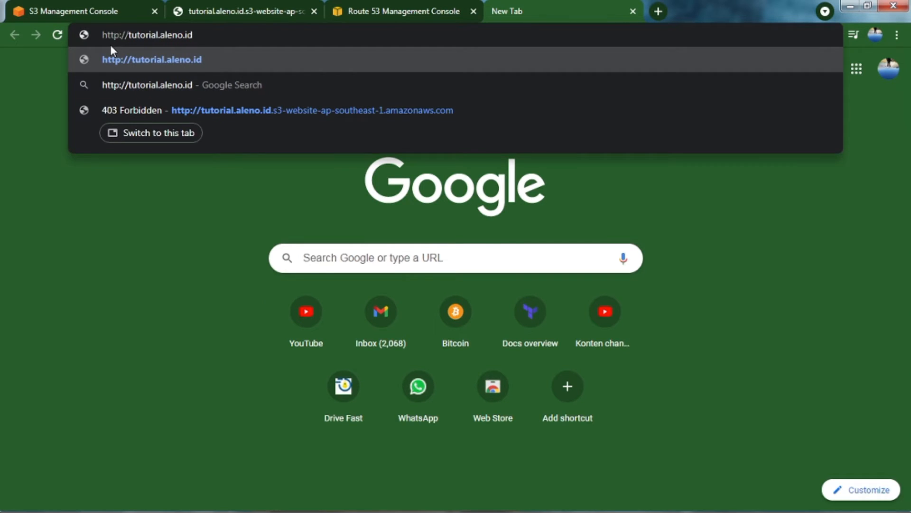
{"action": "key", "text": "Return"}
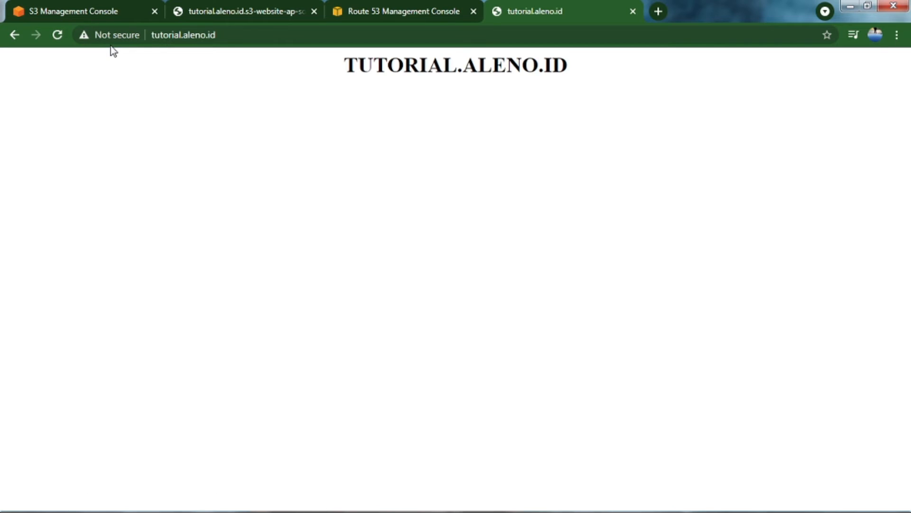
Check the loaded page's address and heading, and view the site's connection security information
{"action": "left_click", "coordinate": [229, 35]}
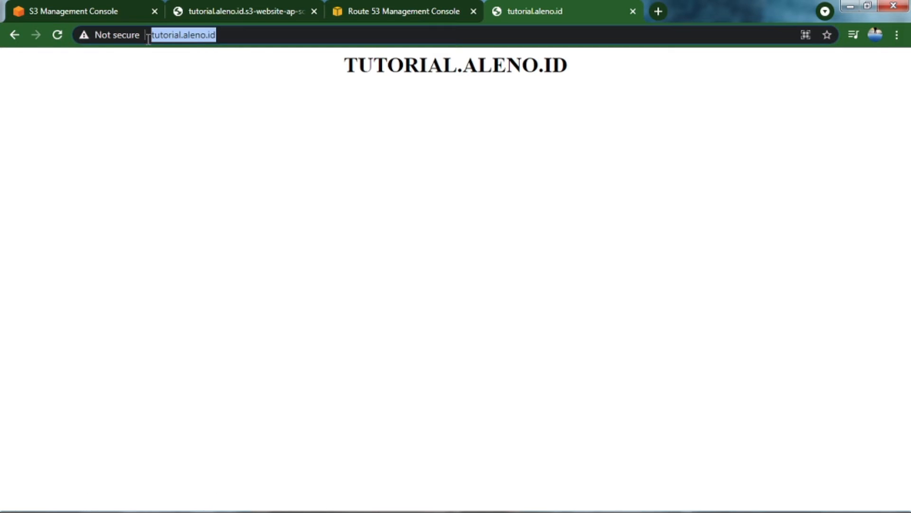
{"action": "left_click", "coordinate": [191, 80]}
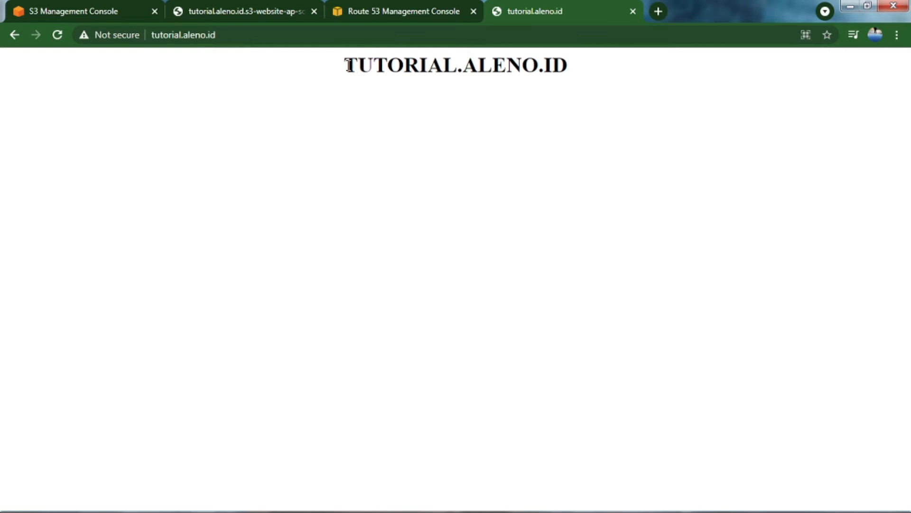
{"action": "left_click_drag", "start_coordinate": [345, 66], "coordinate": [597, 73]}
{"action": "left_click", "coordinate": [455, 81]}
{"action": "left_click", "coordinate": [122, 41]}
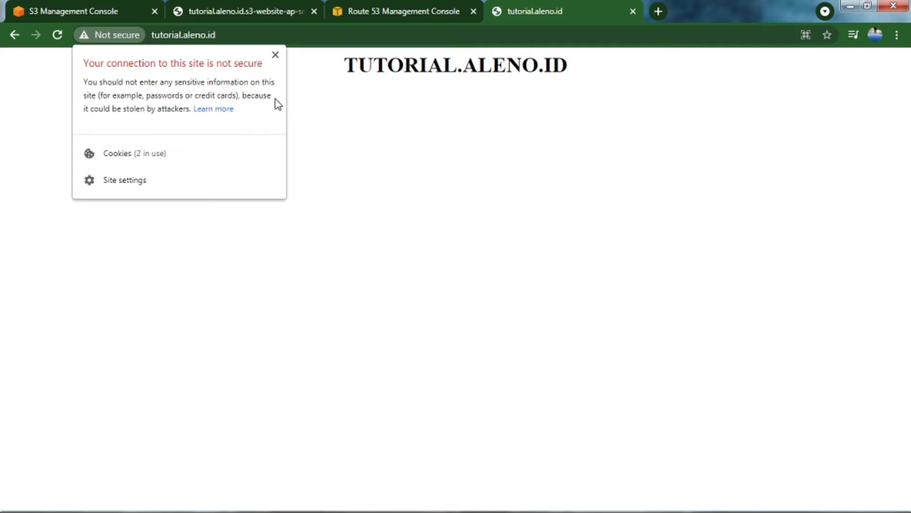
{"action": "left_click", "coordinate": [157, 35]}
{"action": "double_click", "coordinate": [163, 37]}
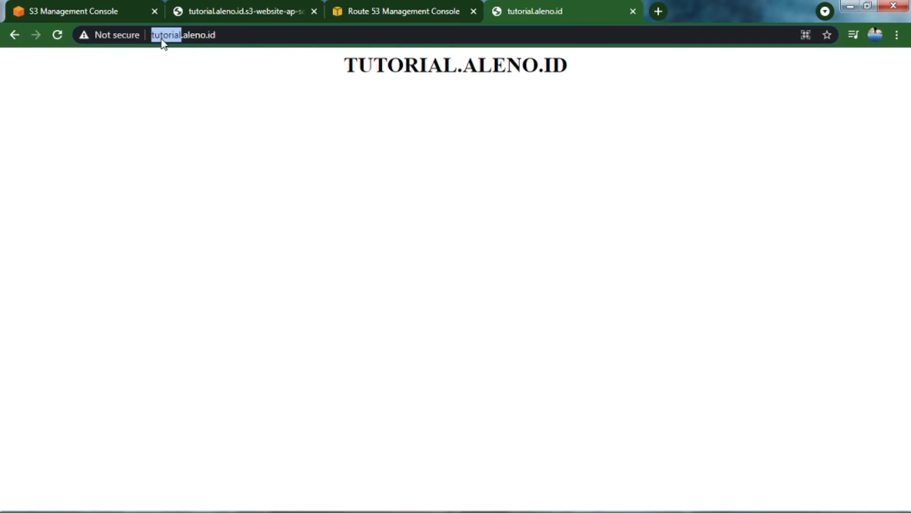
{"action": "key", "text": "Left"}
{"action": "type", "text": "https"}
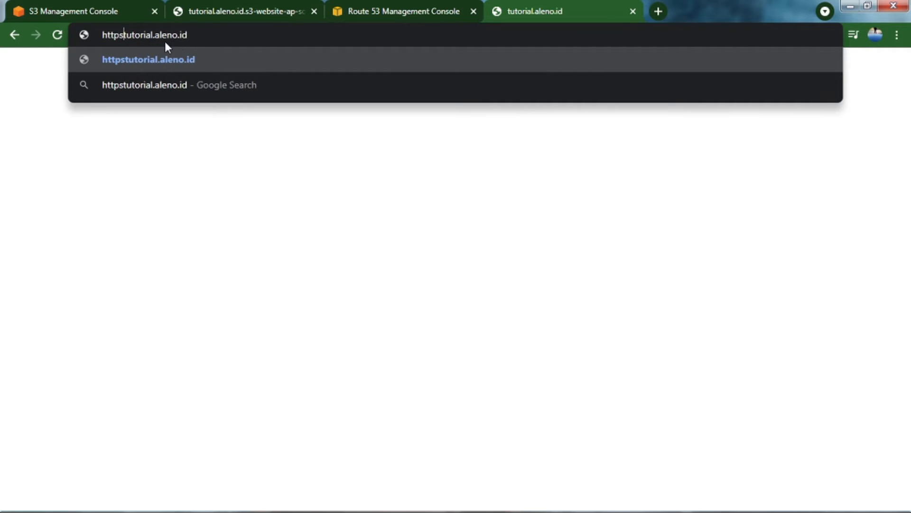
{"action": "type", "text": "://"}
{"action": "key", "text": "Return"}
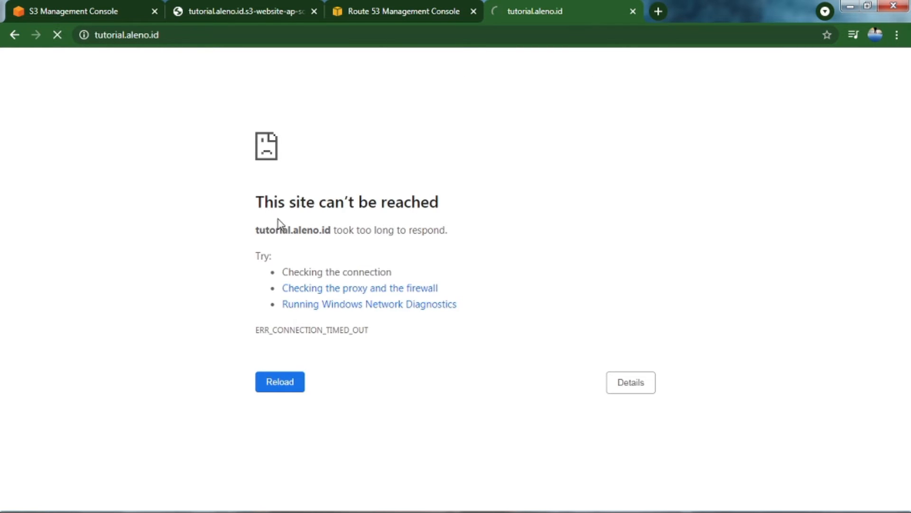
{"action": "double_click", "coordinate": [135, 34]}
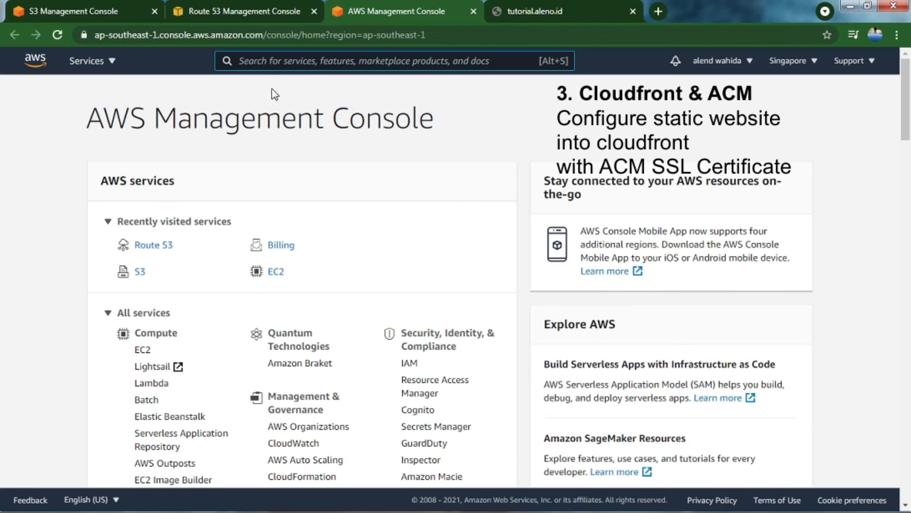
Search the AWS services for "cloudfront" and open the CloudFront service
{"action": "left_click", "coordinate": [258, 61]}
{"action": "type", "text": "cloud"}
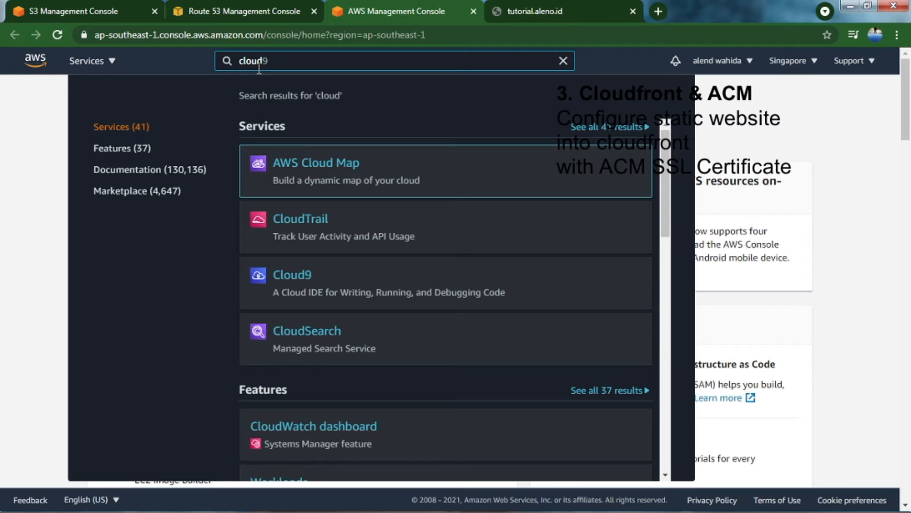
{"action": "type", "text": "fr"}
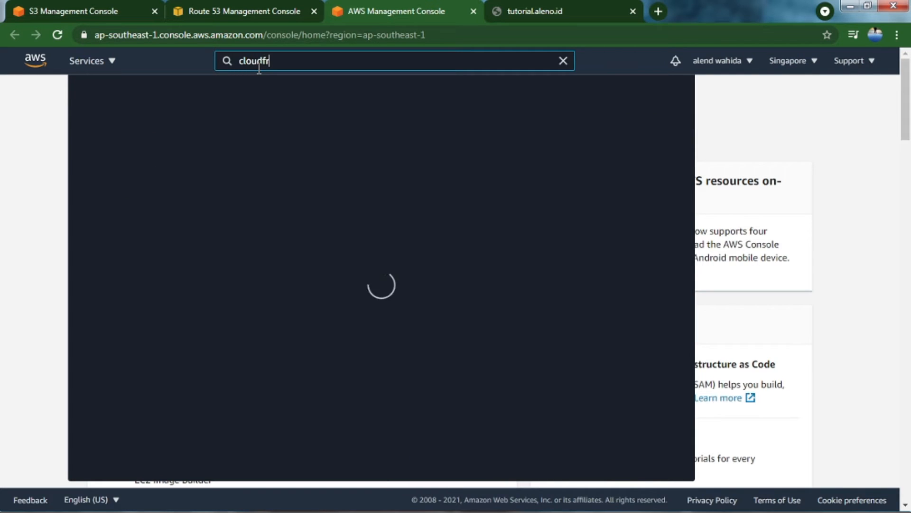
{"action": "type", "text": "ont"}
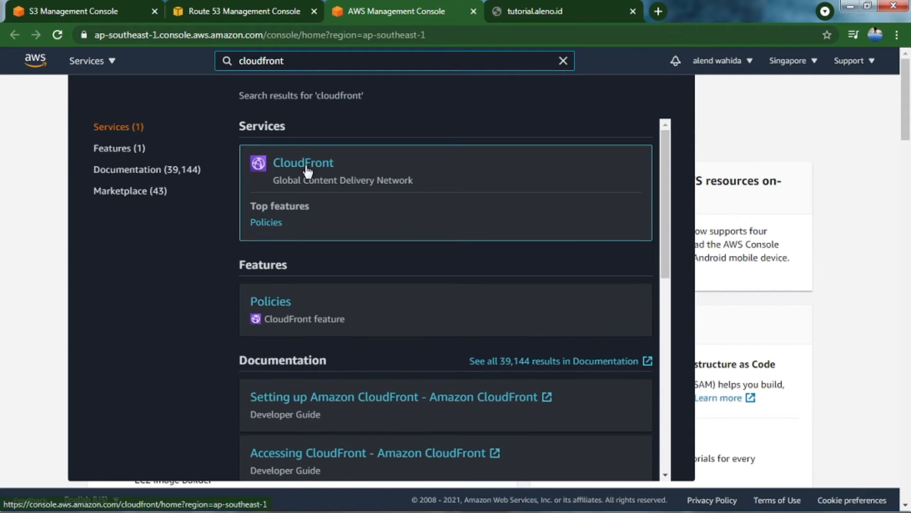
{"action": "left_click", "coordinate": [304, 163]}
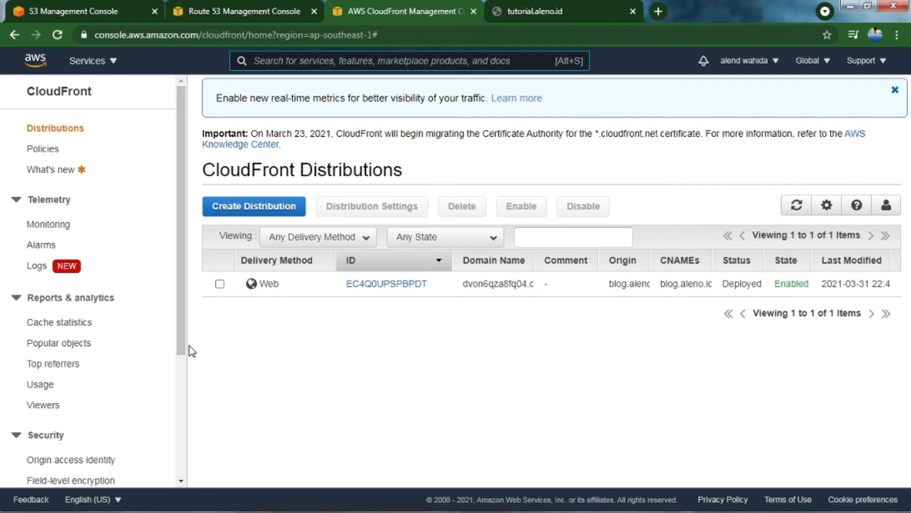
Start a new web distribution with tutorial.aleno.id.s3.amazonaws.com as its origin domain name
{"action": "left_click", "coordinate": [245, 208]}
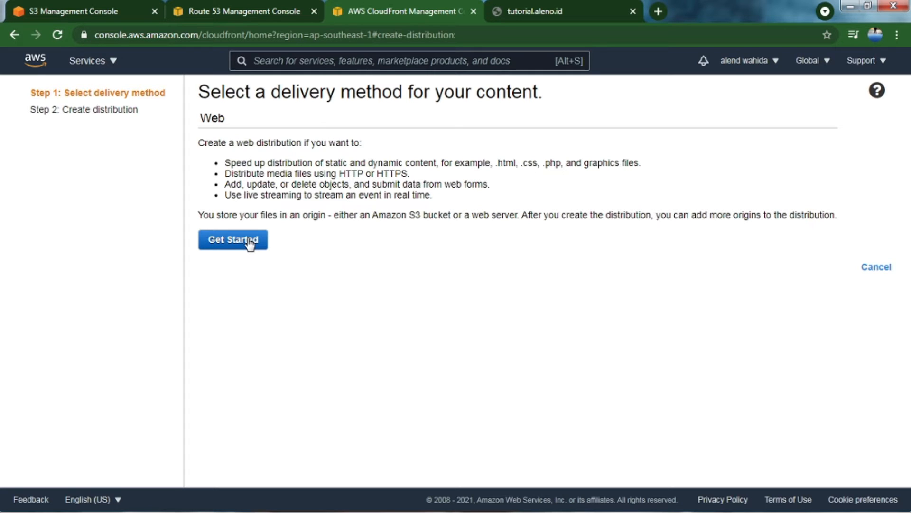
{"action": "left_click", "coordinate": [249, 241]}
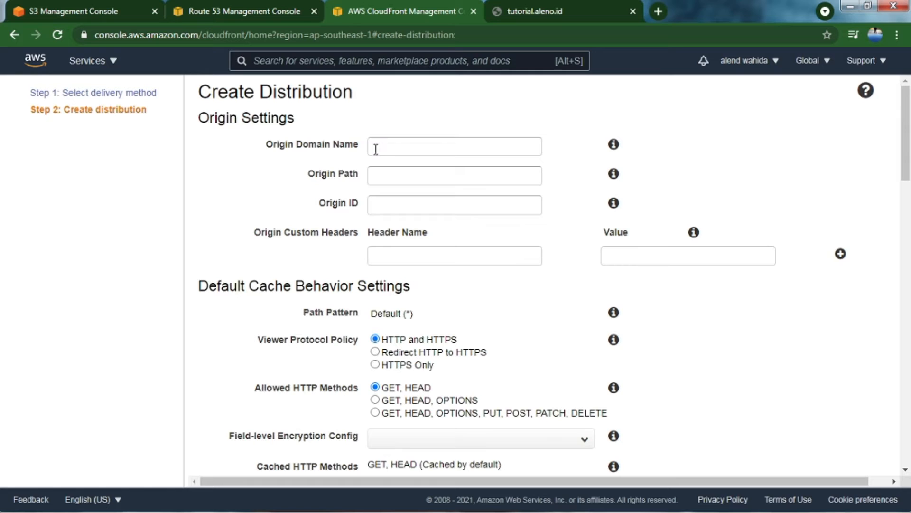
{"action": "left_click", "coordinate": [376, 150]}
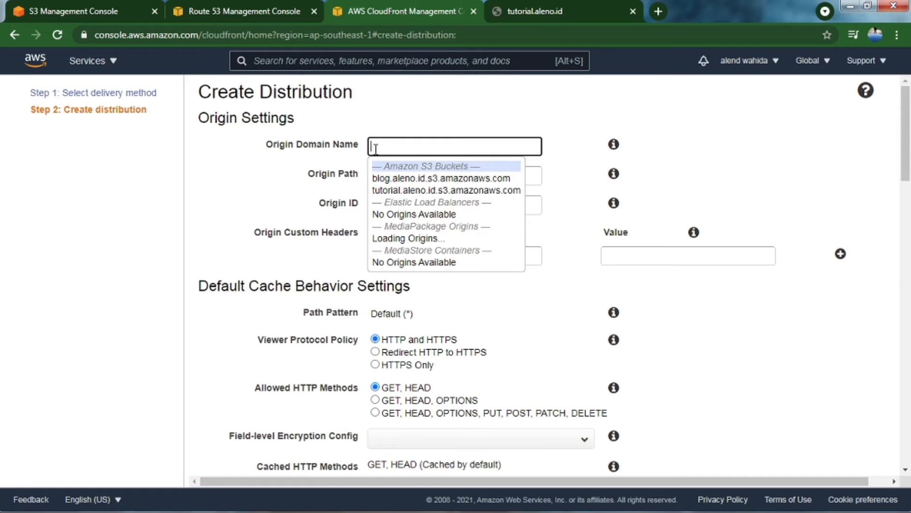
{"action": "left_click", "coordinate": [397, 191]}
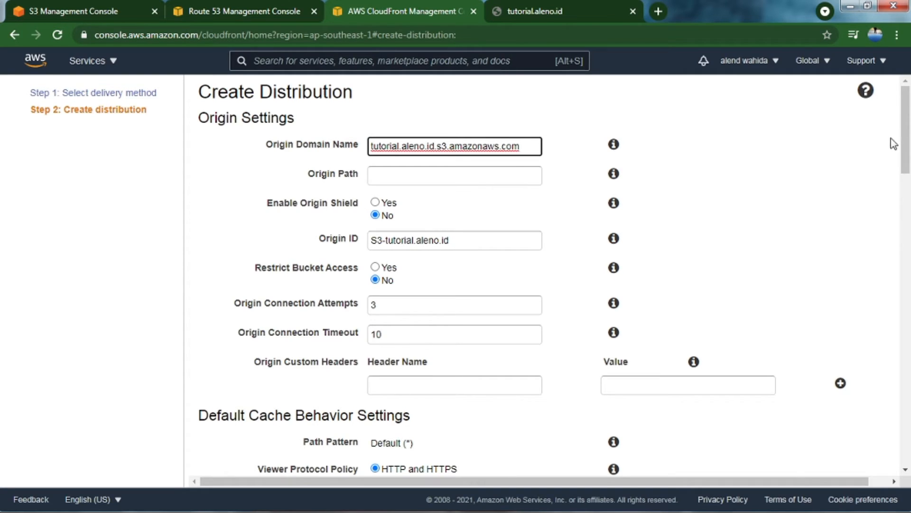
Set the distribution's alternate domain name (CNAME) to tutorial.aleno.id
{"action": "left_click_drag", "start_coordinate": [906, 154], "coordinate": [908, 342]}
{"action": "left_click", "coordinate": [419, 307]}
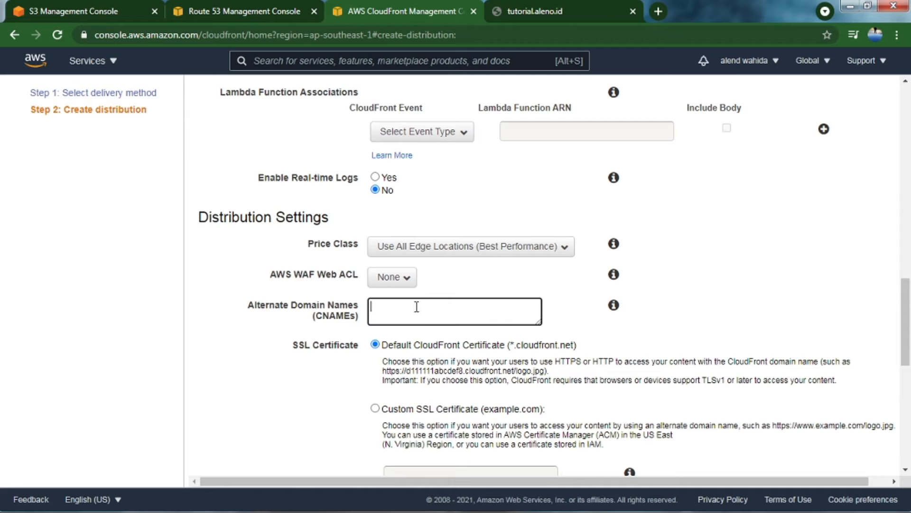
{"action": "type", "text": "tutorial.aleno.id"}
Choose a custom SSL certificate for the distribution and open the ACM certificate request
{"action": "left_click_drag", "start_coordinate": [910, 296], "coordinate": [909, 327]}
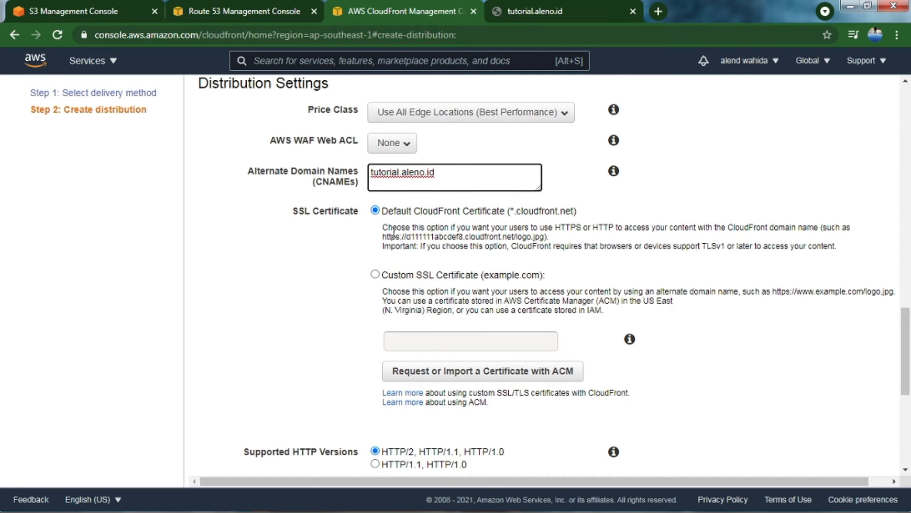
{"action": "left_click", "coordinate": [375, 275]}
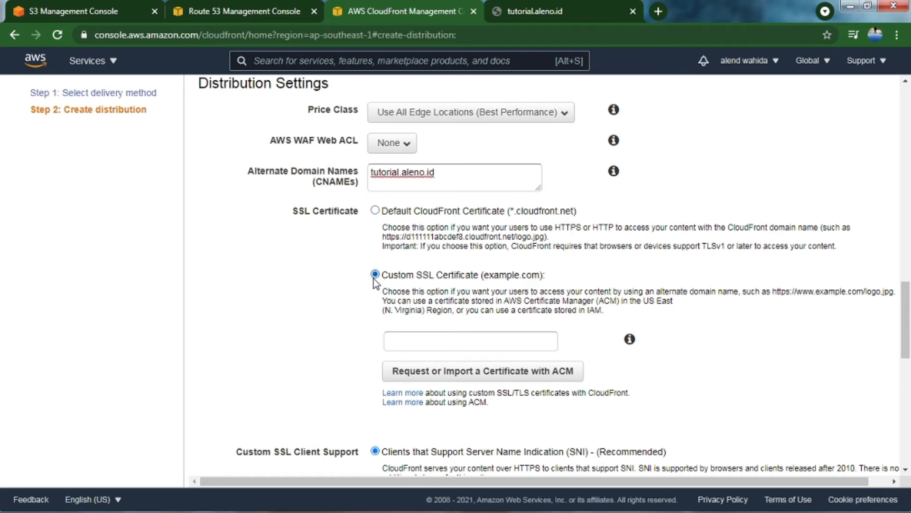
{"action": "left_click", "coordinate": [489, 371]}
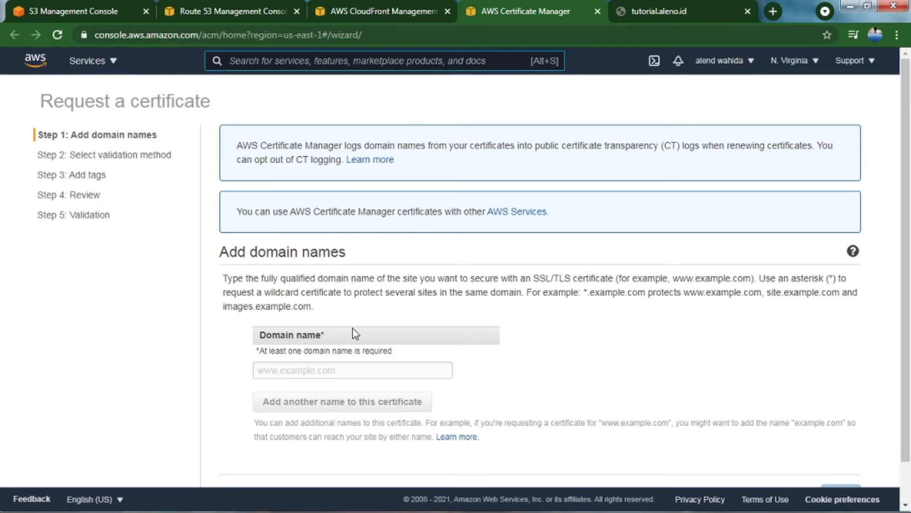
Enter tutorial.aleno.id as the certificate's domain name and keep DNS validation as the validation method
{"action": "left_click", "coordinate": [336, 369]}
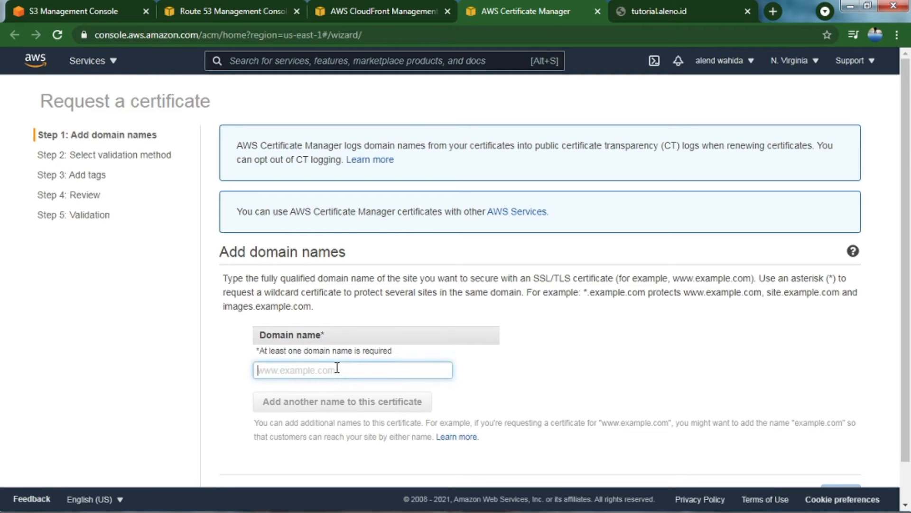
{"action": "type", "text": "tutorial.aleno.id"}
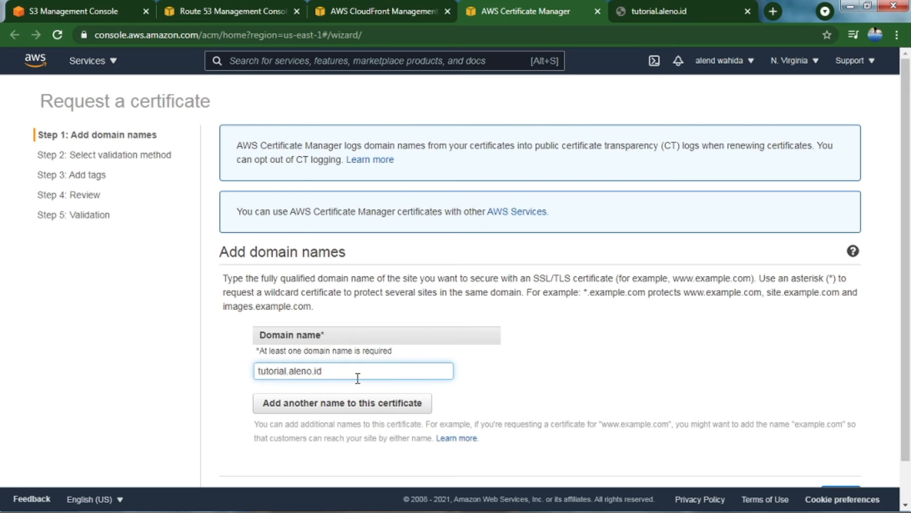
{"action": "left_click_drag", "start_coordinate": [906, 291], "coordinate": [910, 334]}
{"action": "left_click", "coordinate": [852, 453]}
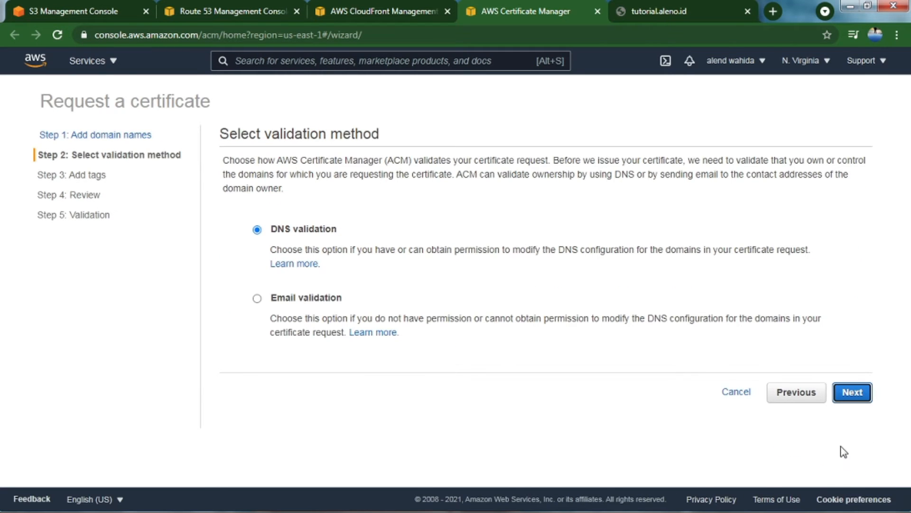
{"action": "left_click", "coordinate": [855, 392]}
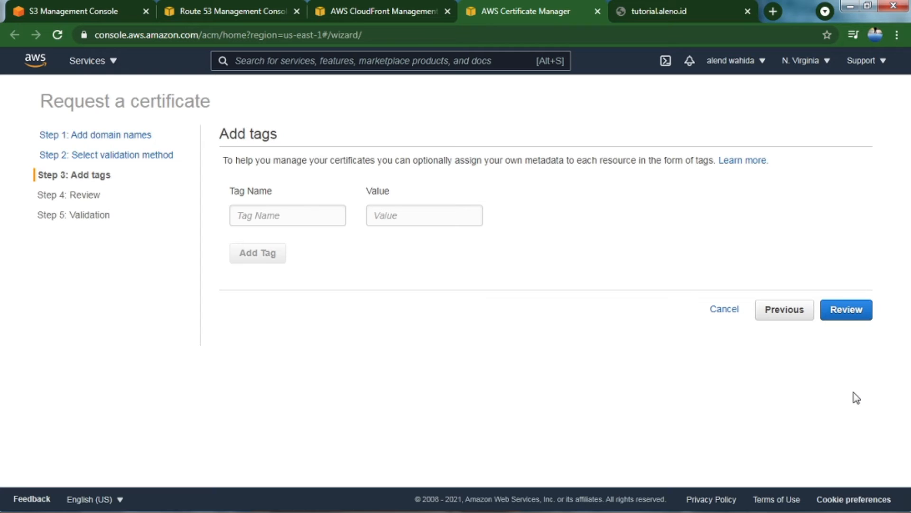
Tag the certificate with Name set to "SSL Tutorial.aleno.id" and submit the reviewed request
{"action": "left_click", "coordinate": [293, 214]}
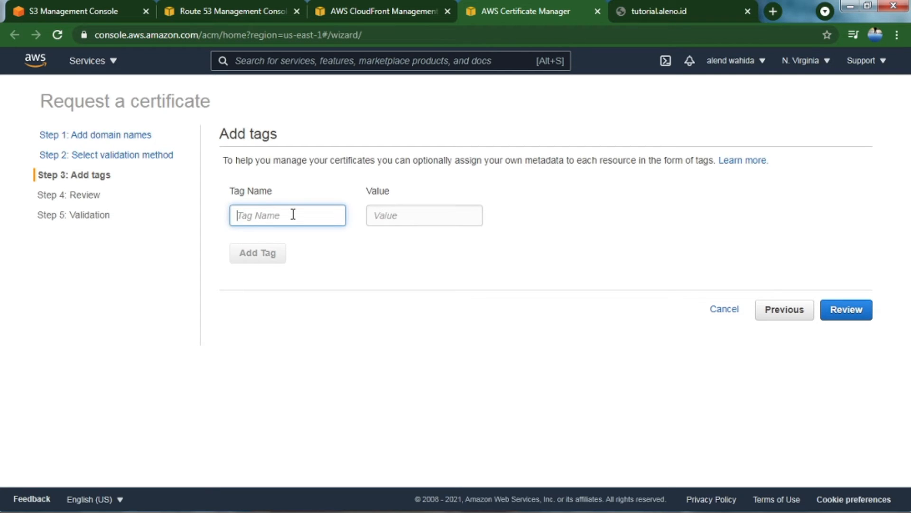
{"action": "type", "text": "Name"}
{"action": "key", "text": "Tab"}
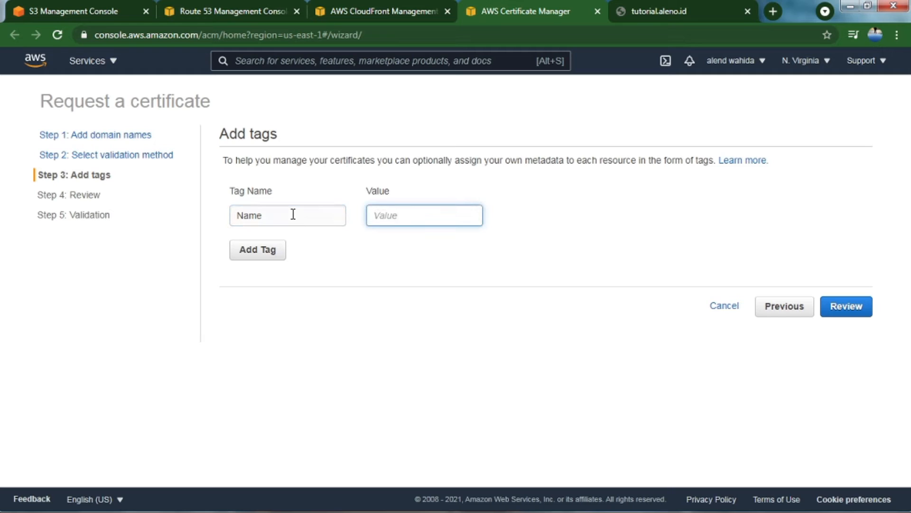
{"action": "type", "text": "SSL Tutorial.aleno.id"}
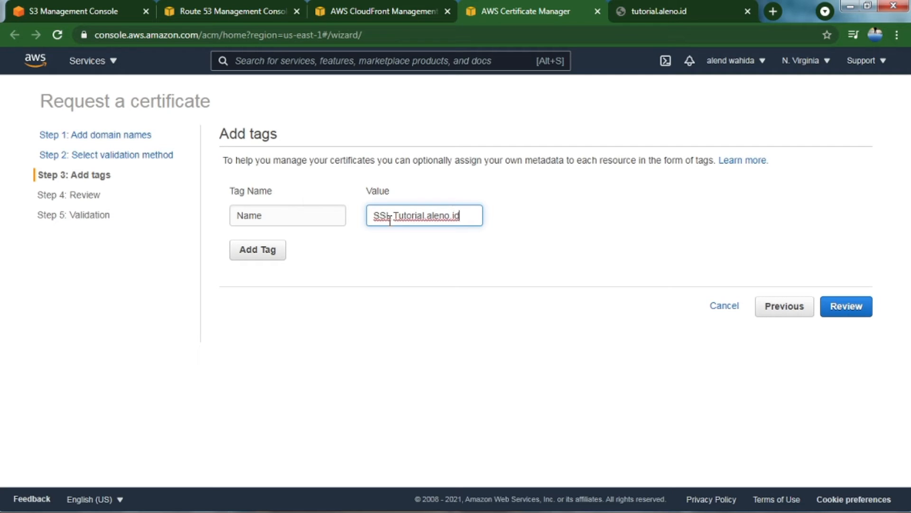
{"action": "left_click", "coordinate": [833, 312]}
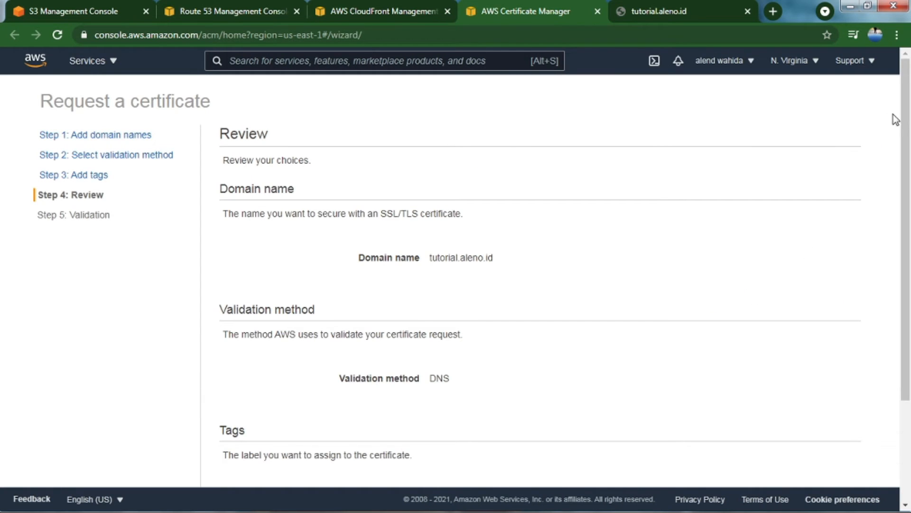
{"action": "scroll", "coordinate": [894, 119], "scroll_direction": "down", "scroll_amount": 3}
{"action": "left_click", "coordinate": [778, 453]}
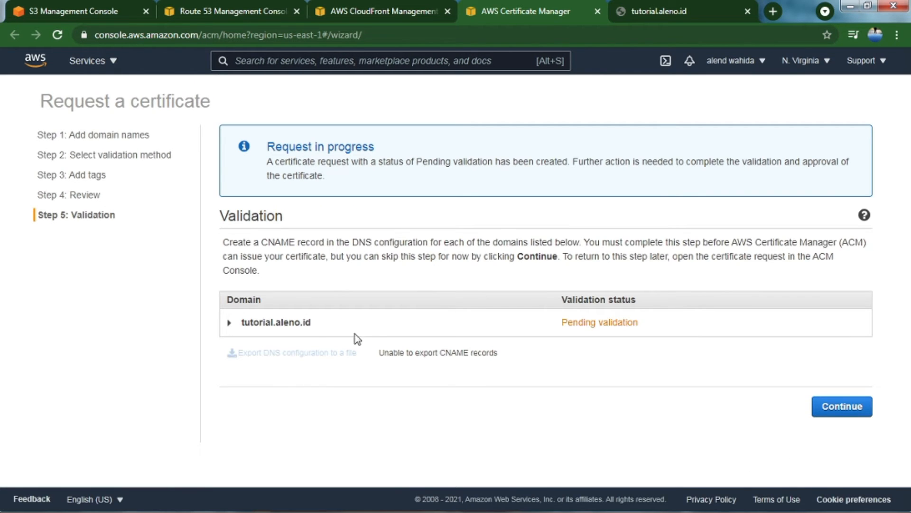
Create the CNAME validation record for tutorial.aleno.id in the Route 53 hosted zone and finish the certificate request
{"action": "left_click", "coordinate": [229, 324]}
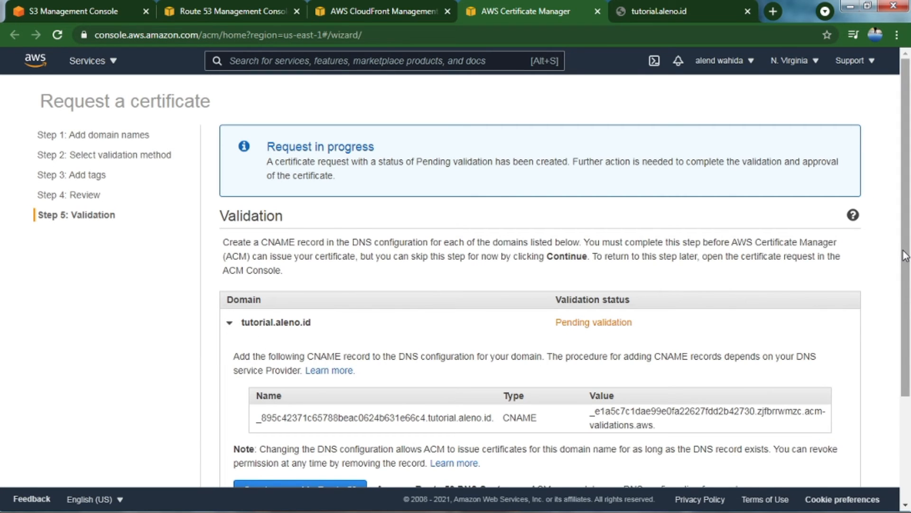
{"action": "scroll", "coordinate": [905, 255], "scroll_direction": "down", "scroll_amount": 2}
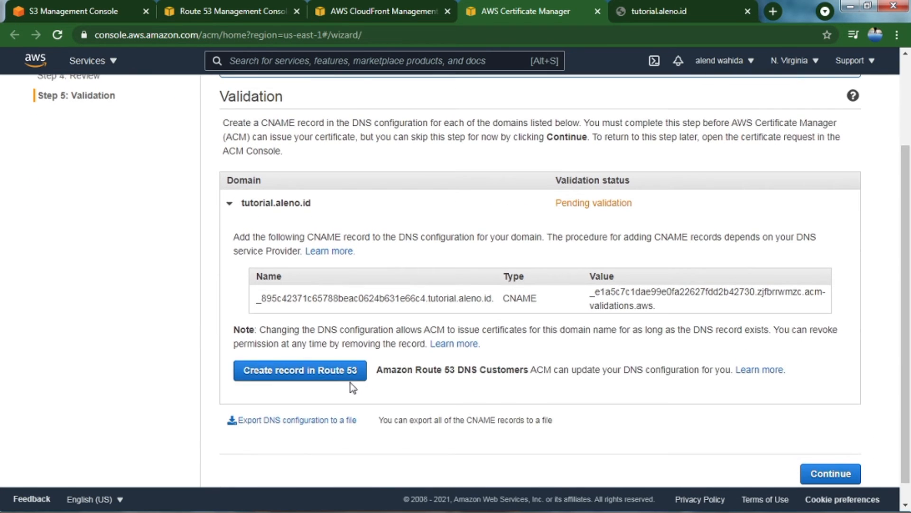
{"action": "left_click", "coordinate": [339, 375]}
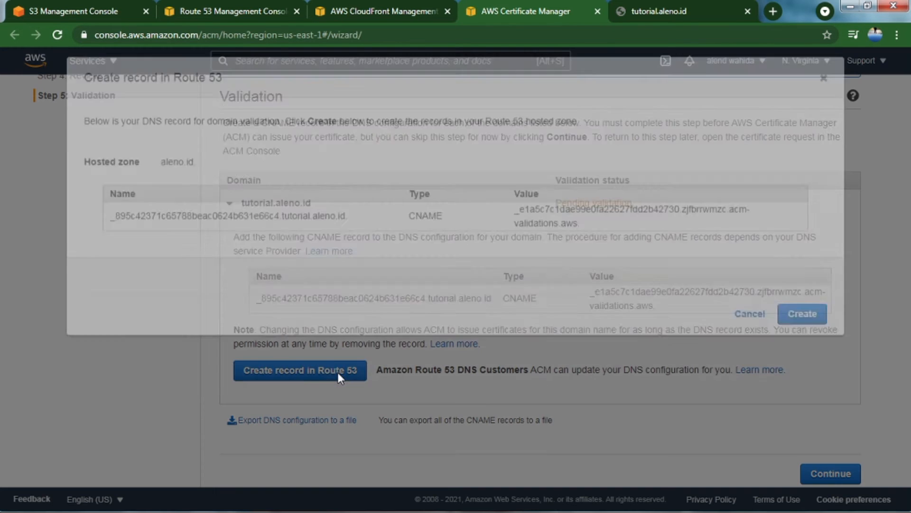
{"action": "left_click", "coordinate": [271, 273]}
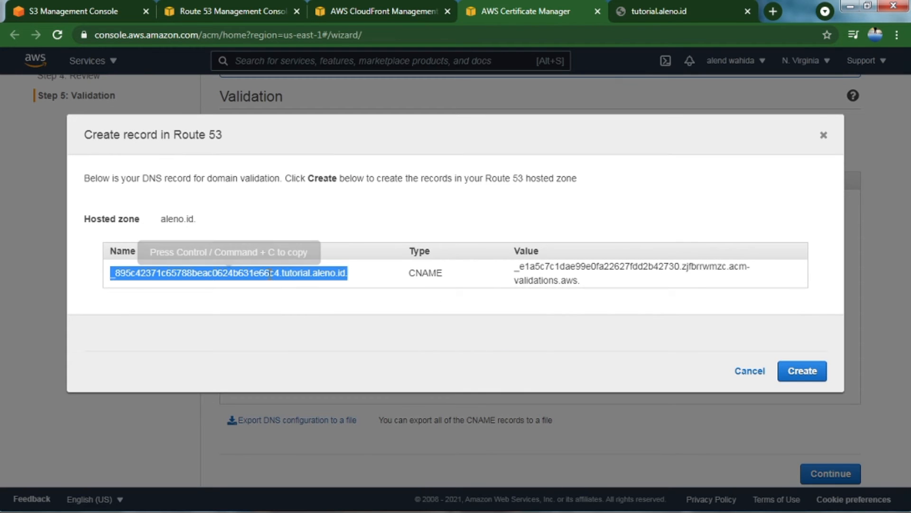
{"action": "key", "text": "ctrl+c"}
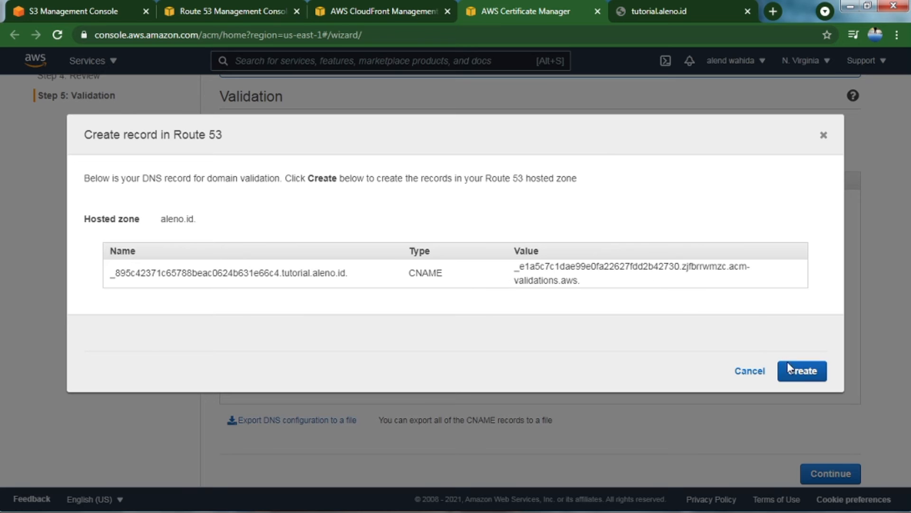
{"action": "left_click", "coordinate": [802, 371]}
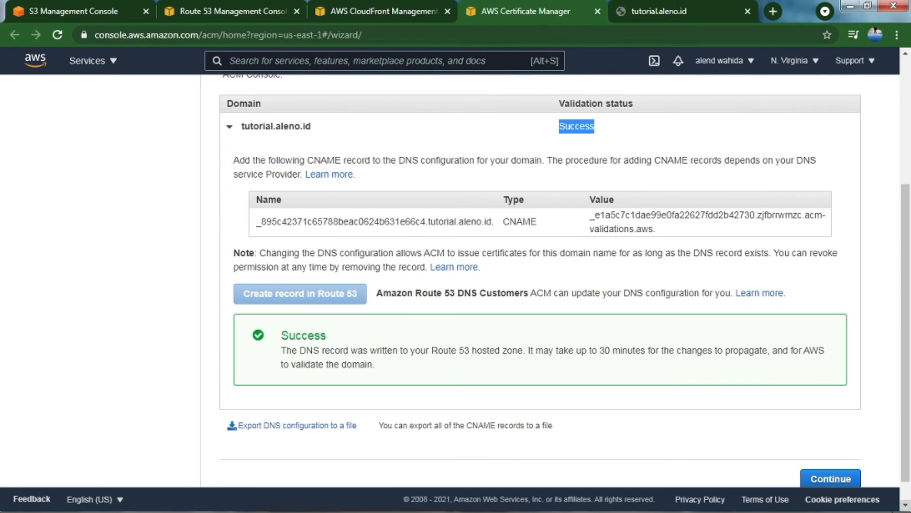
{"action": "left_click", "coordinate": [830, 479]}
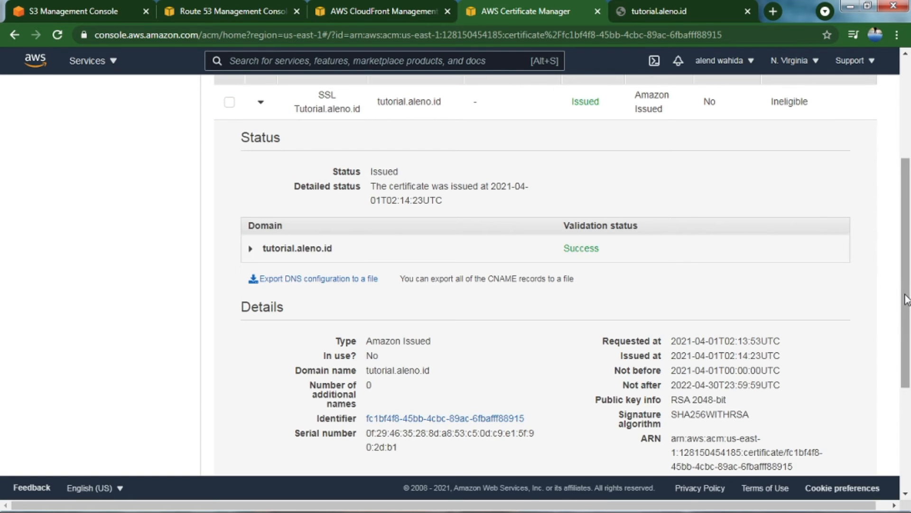
{"action": "left_click_drag", "start_coordinate": [908, 296], "coordinate": [909, 282]}
Return to the CloudFront distribution setup and select the tutorial.aleno.id certificate as its custom SSL certificate
{"action": "key", "text": "ctrl+shift+Tab"}
{"action": "left_click", "coordinate": [443, 289]}
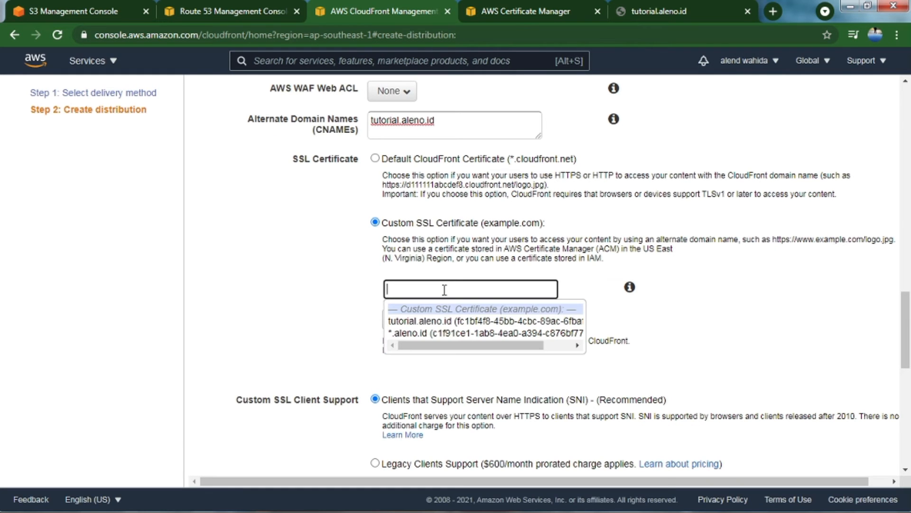
{"action": "left_click", "coordinate": [430, 322]}
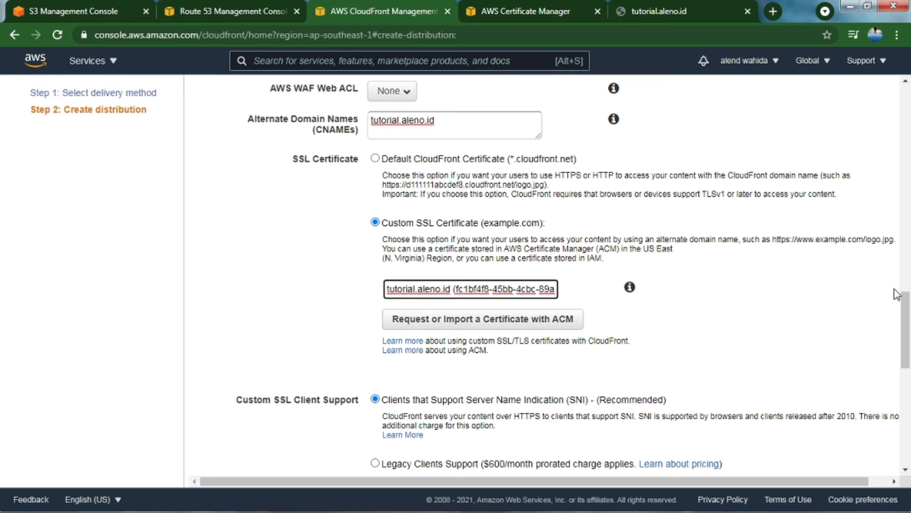
Set the default root object to index.html and create the distribution
{"action": "left_click_drag", "start_coordinate": [906, 313], "coordinate": [907, 381]}
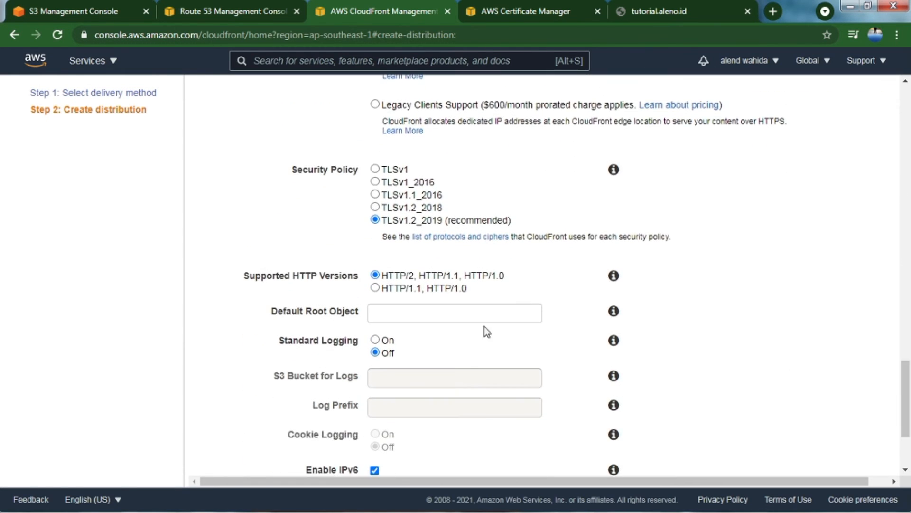
{"action": "left_click", "coordinate": [425, 314]}
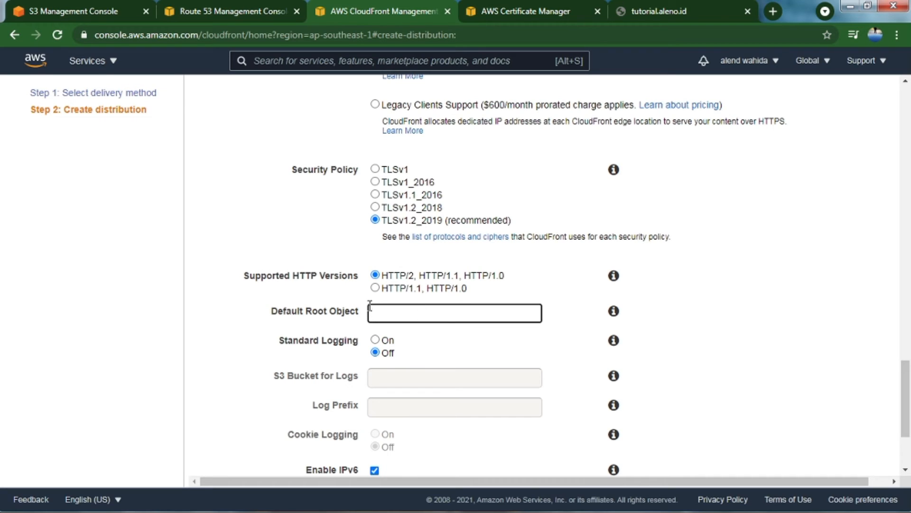
{"action": "type", "text": "index.html"}
{"action": "left_click", "coordinate": [737, 289]}
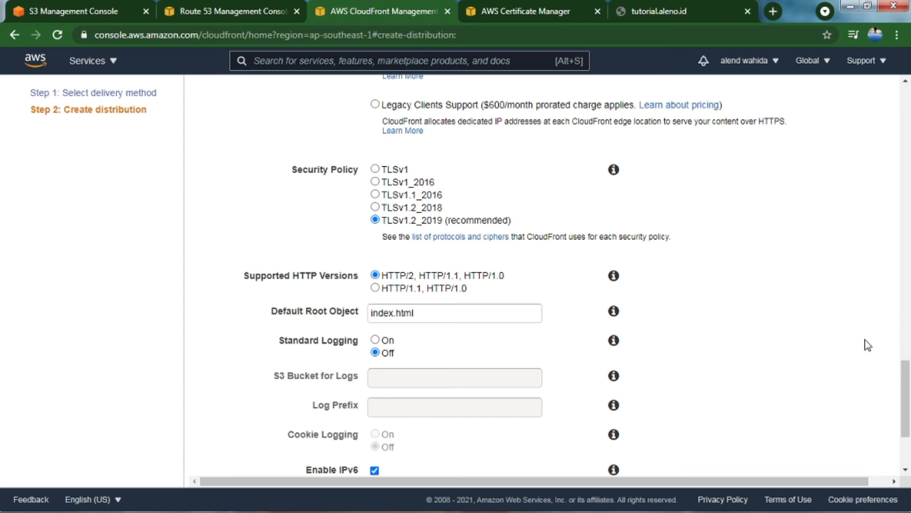
{"action": "left_click_drag", "start_coordinate": [902, 392], "coordinate": [893, 436]}
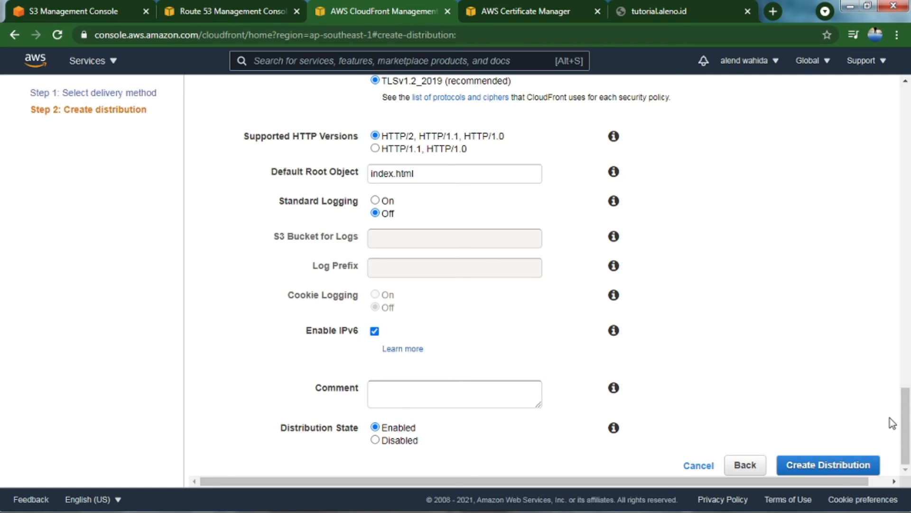
{"action": "left_click", "coordinate": [838, 466]}
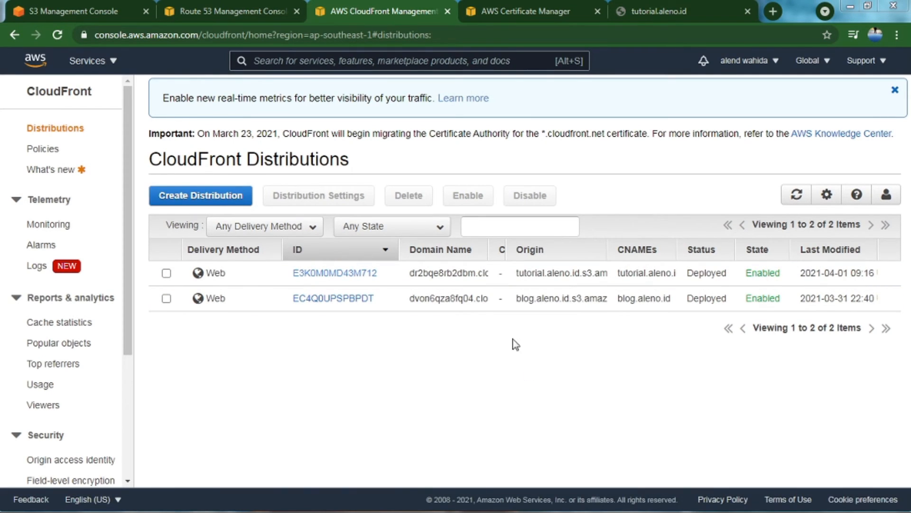
Open the details of the distribution for tutorial.aleno.id and copy its CloudFront domain name
{"action": "left_click", "coordinate": [733, 274]}
{"action": "left_click", "coordinate": [218, 10]}
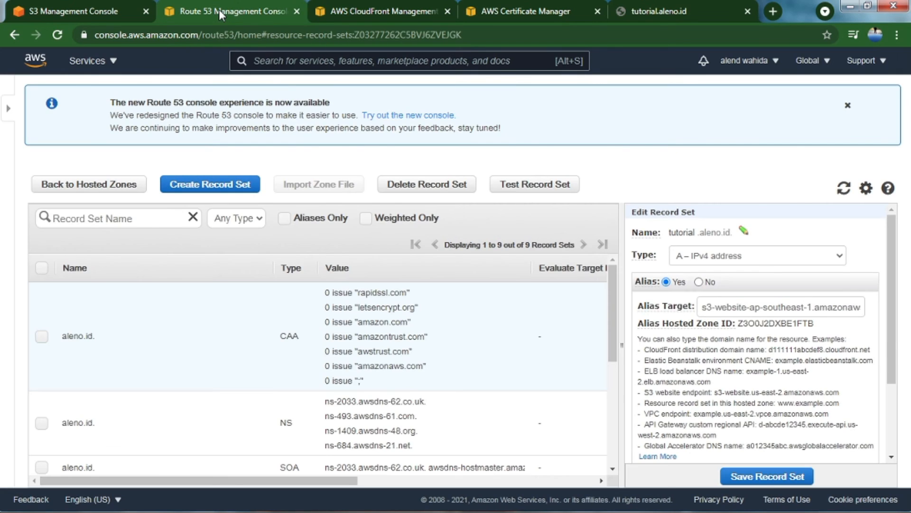
{"action": "left_click", "coordinate": [394, 10]}
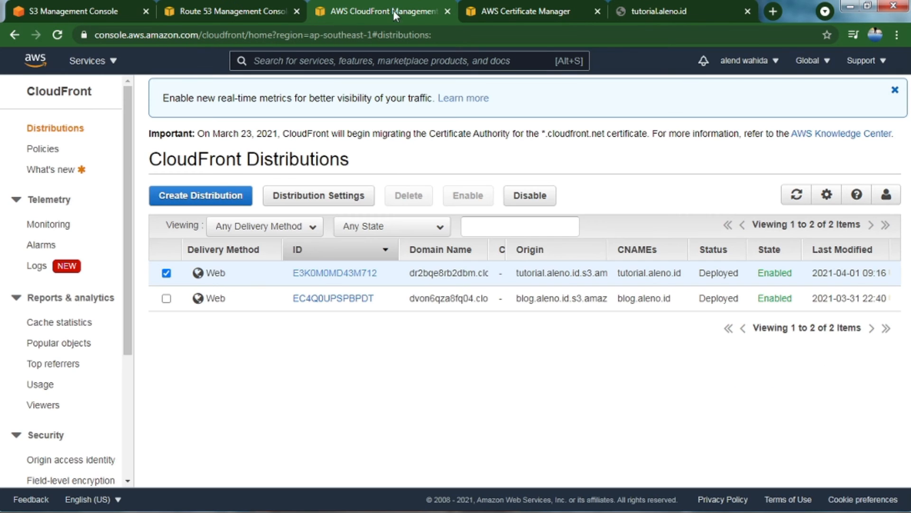
{"action": "left_click", "coordinate": [352, 274]}
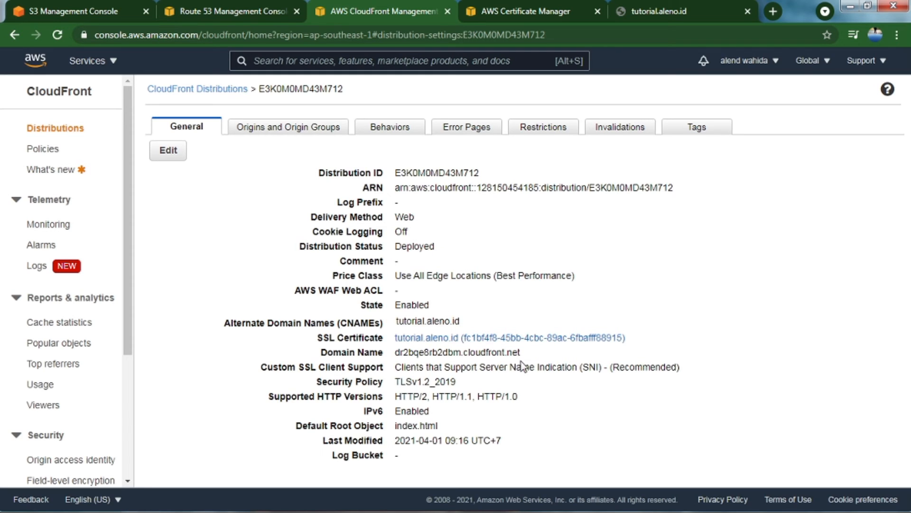
{"action": "left_click_drag", "start_coordinate": [516, 352], "coordinate": [396, 354]}
{"action": "right_click", "coordinate": [401, 354]}
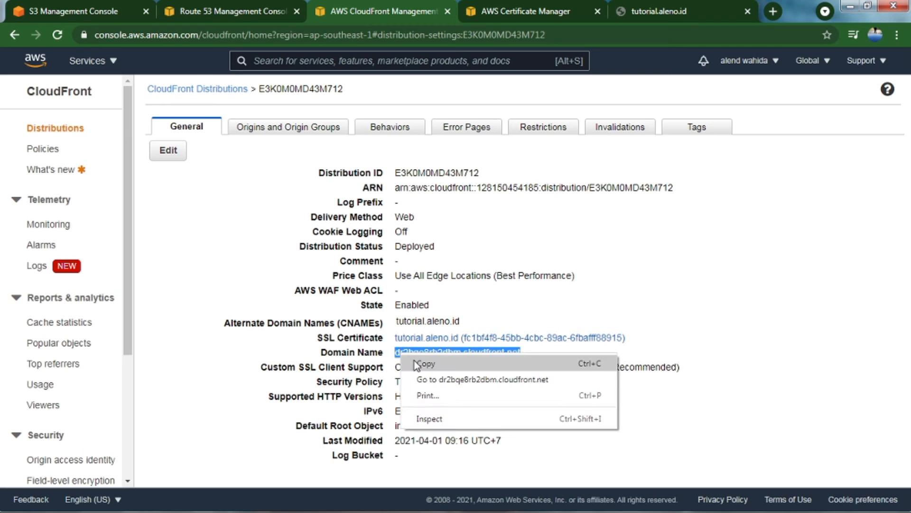
{"action": "left_click", "coordinate": [414, 361]}
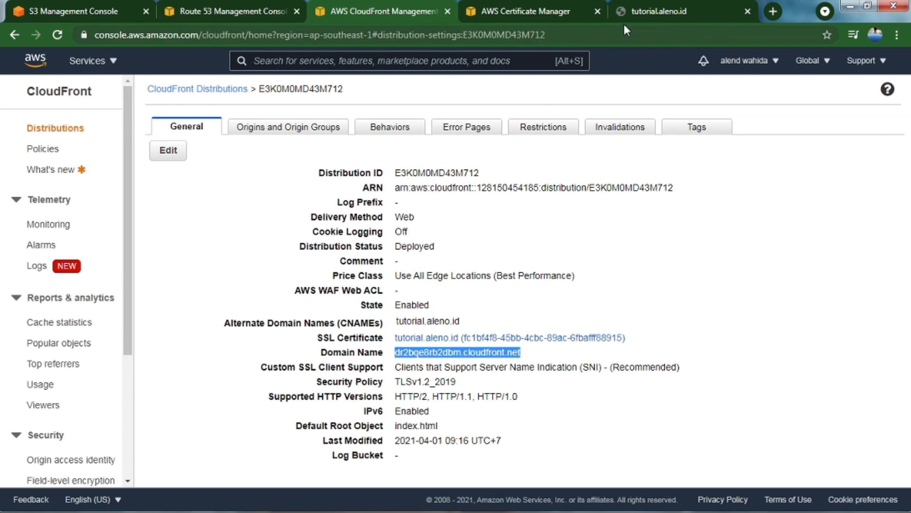
Load the copied CloudFront domain name in the browser tab used for testing tutorial.aleno.id
{"action": "left_click", "coordinate": [643, 12]}
{"action": "left_click", "coordinate": [460, 36]}
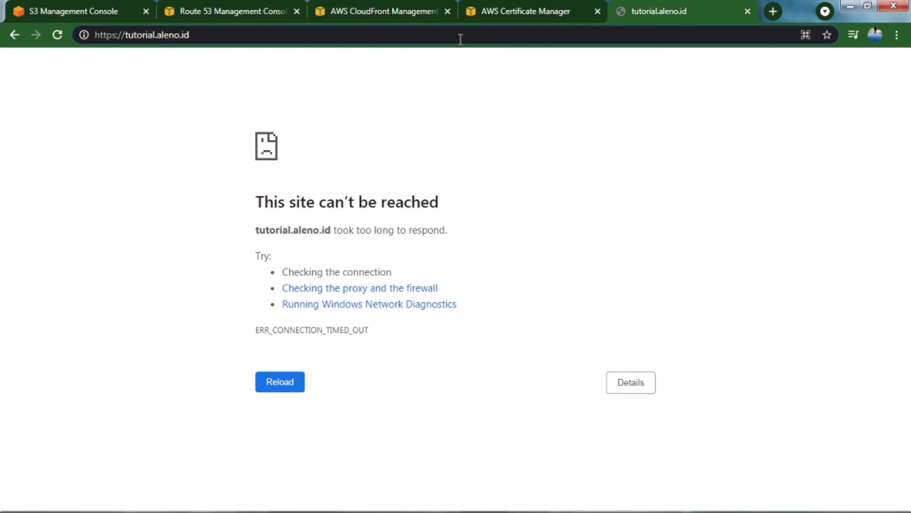
{"action": "key", "text": "ctrl+a"}
{"action": "key", "text": "ctrl+v"}
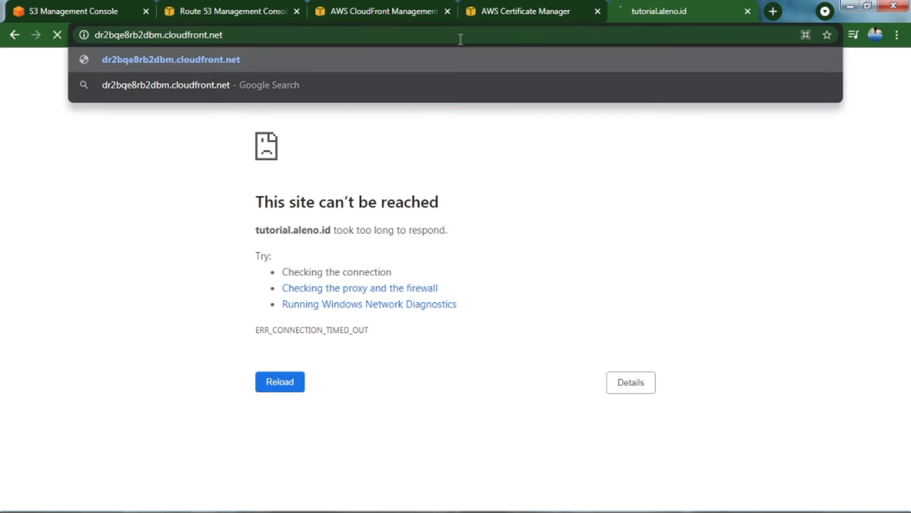
{"action": "key", "text": "Return"}
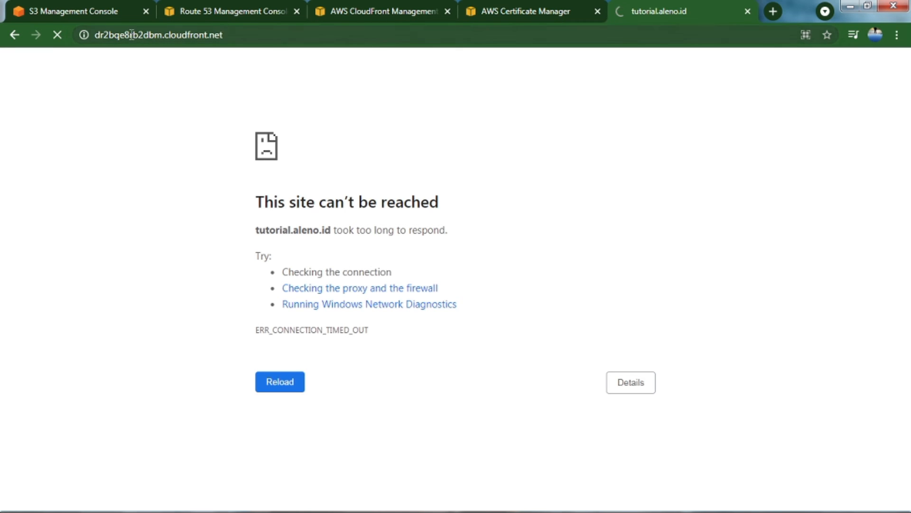
{"action": "left_click", "coordinate": [100, 42]}
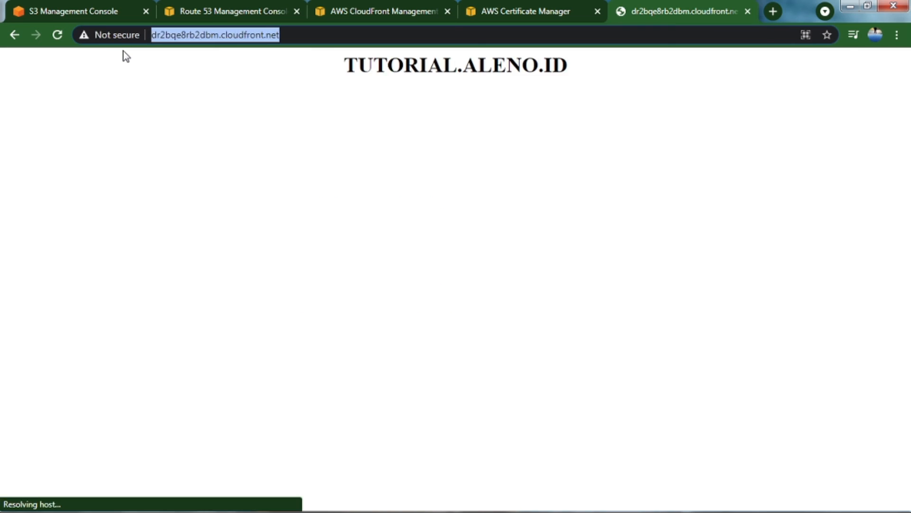
{"action": "type", "text": "https://"}
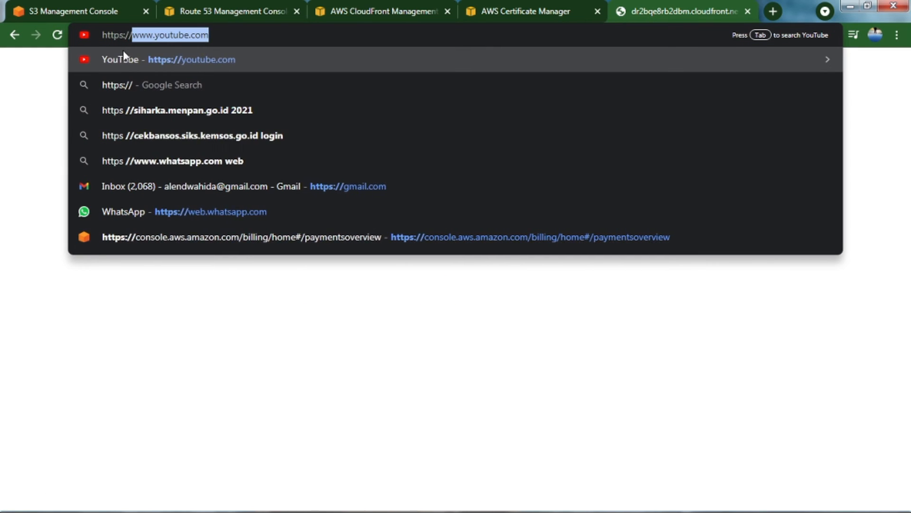
{"action": "key", "text": "ctrl+v"}
{"action": "key", "text": "Return"}
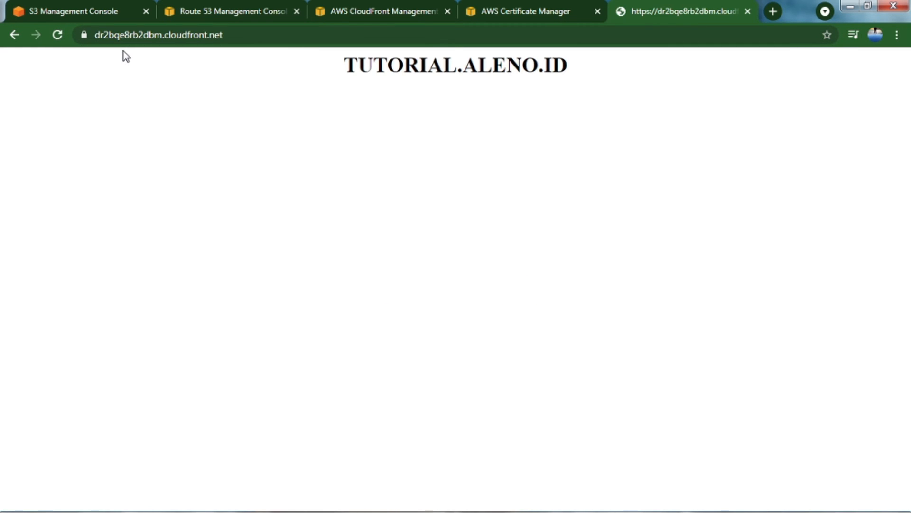
{"action": "left_click", "coordinate": [84, 35]}
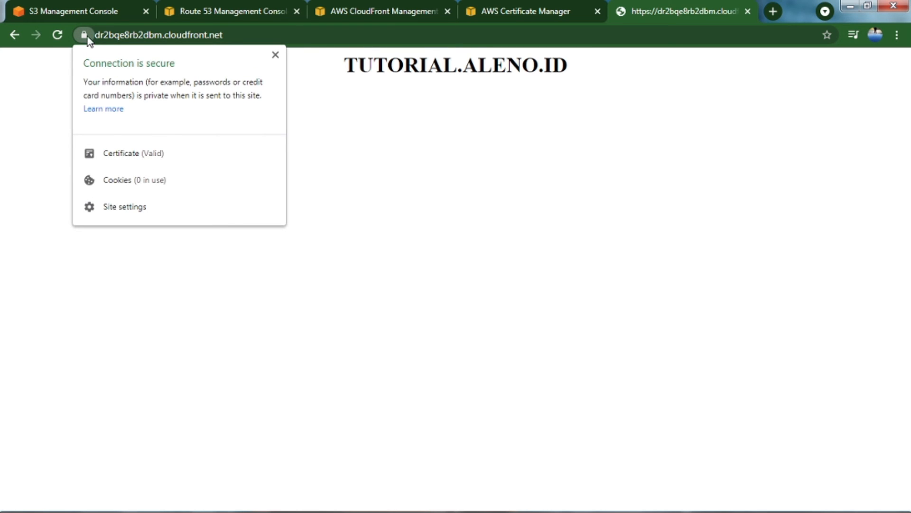
View the certificate information for the CloudFront domain and close it
{"action": "left_click", "coordinate": [161, 161]}
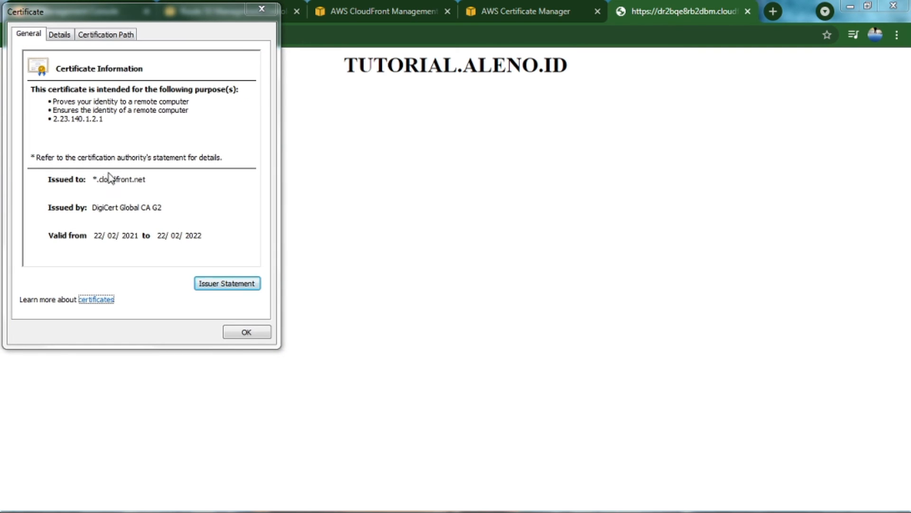
{"action": "left_click", "coordinate": [246, 332]}
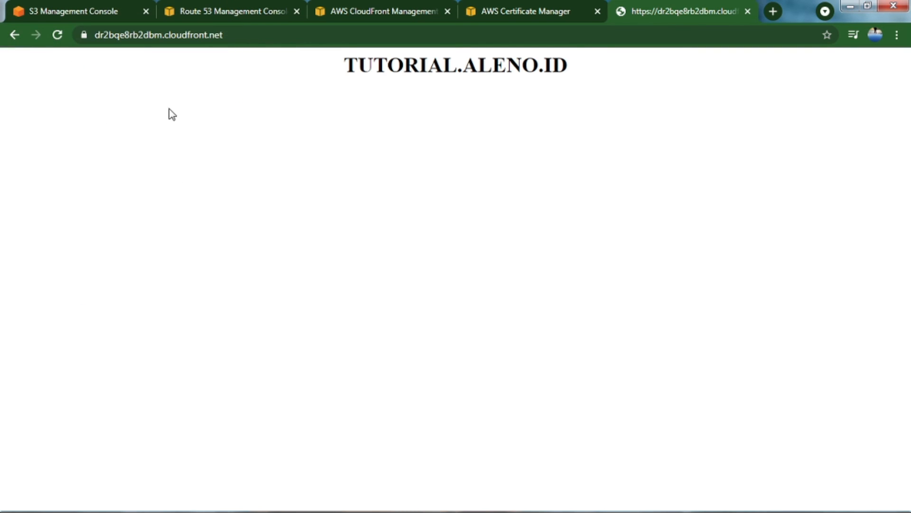
Reload the Route 53 record sets of the aleno.id hosted zone and filter them by the name tutorial.aleno
{"action": "left_click", "coordinate": [246, 14]}
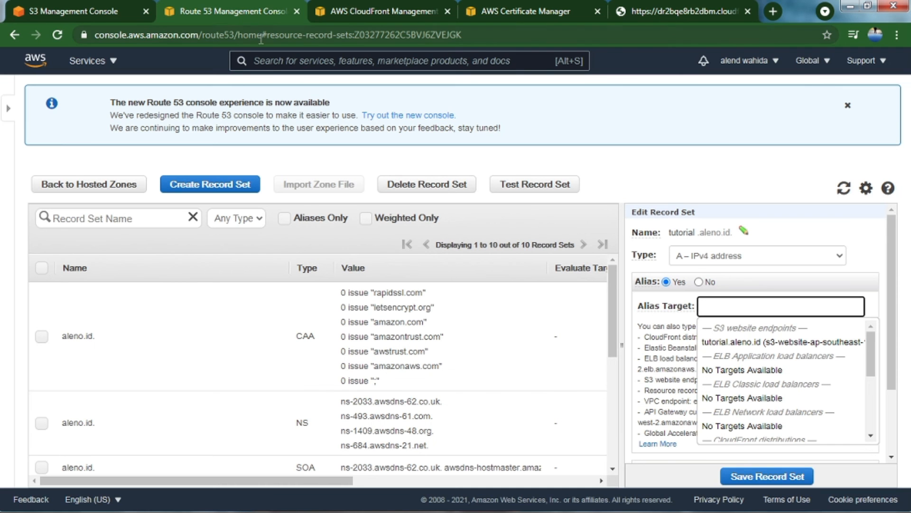
{"action": "left_click", "coordinate": [58, 34]}
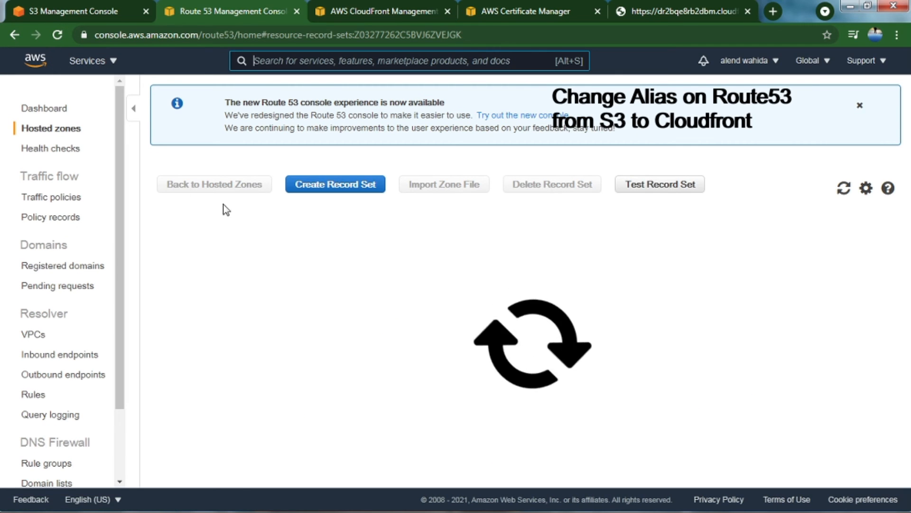
{"action": "left_click", "coordinate": [237, 228]}
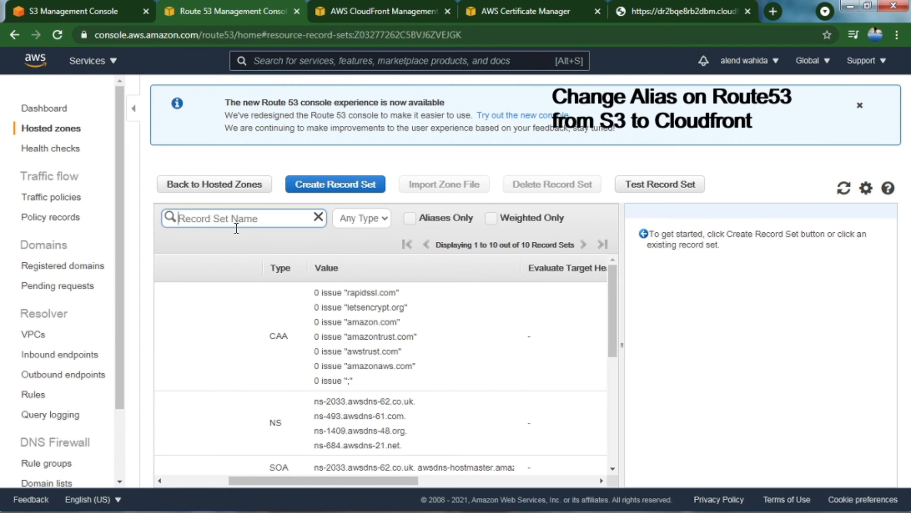
{"action": "type", "text": "tutorial.aleno"}
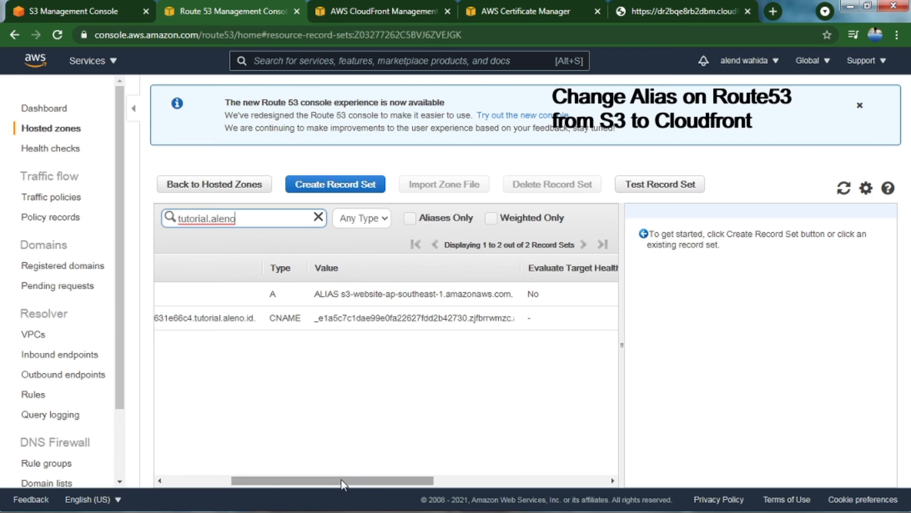
{"action": "left_click_drag", "start_coordinate": [342, 480], "coordinate": [276, 480]}
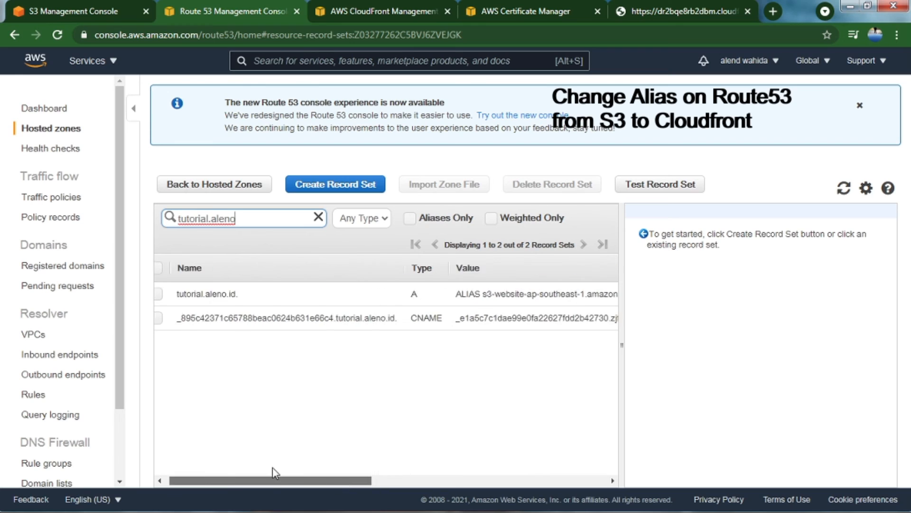
Change the alias target of the tutorial.aleno.id A record to the CloudFront distribution dr2bqe8rb2dbm.cloudfront.net and save the record set
{"action": "left_click", "coordinate": [167, 295]}
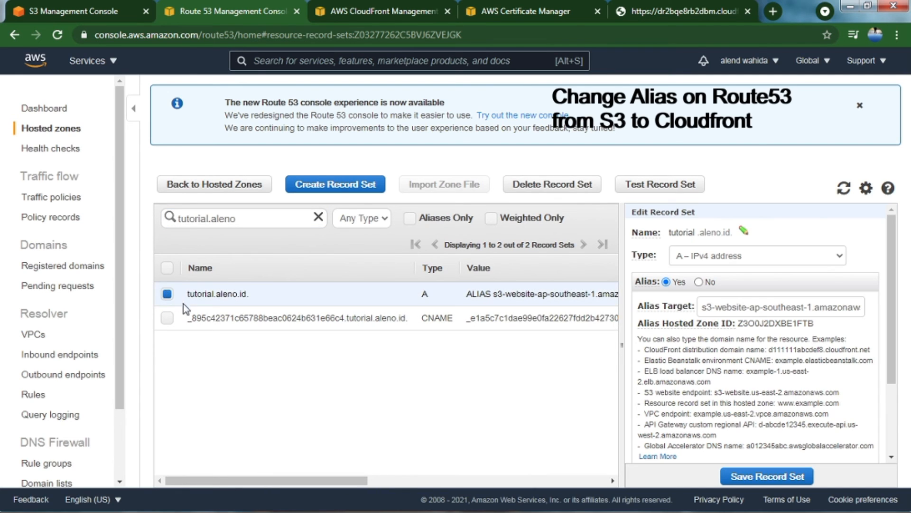
{"action": "mouse_move", "coordinate": [650, 259]}
{"action": "left_click_drag", "start_coordinate": [701, 307], "coordinate": [910, 327]}
{"action": "key", "text": "BackSpace"}
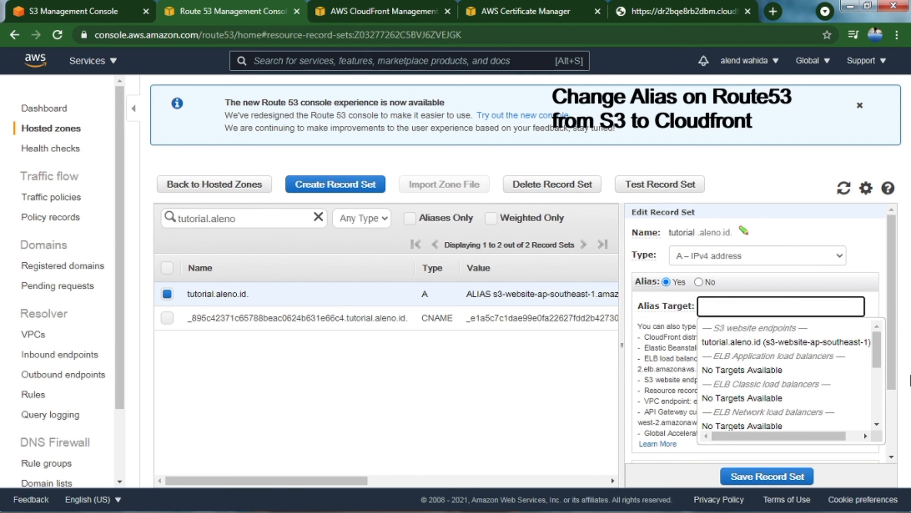
{"action": "left_click_drag", "start_coordinate": [877, 353], "coordinate": [881, 384]}
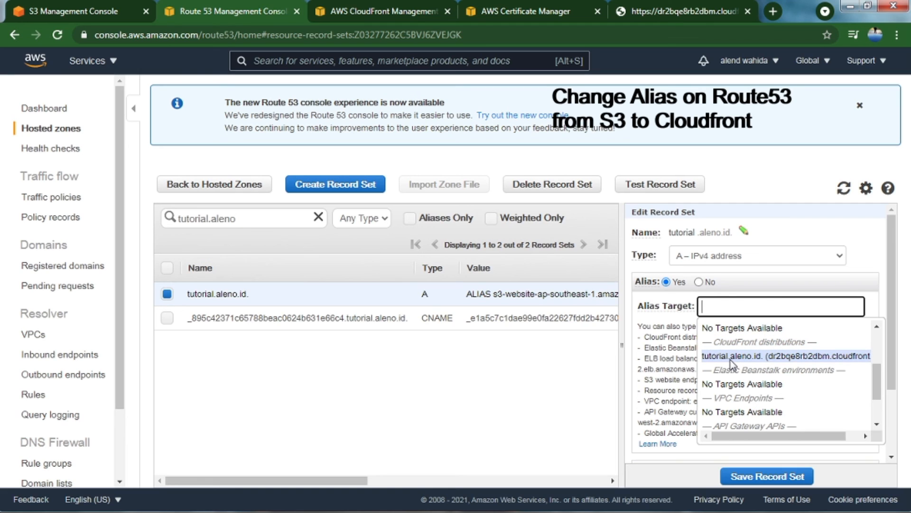
{"action": "left_click", "coordinate": [778, 356]}
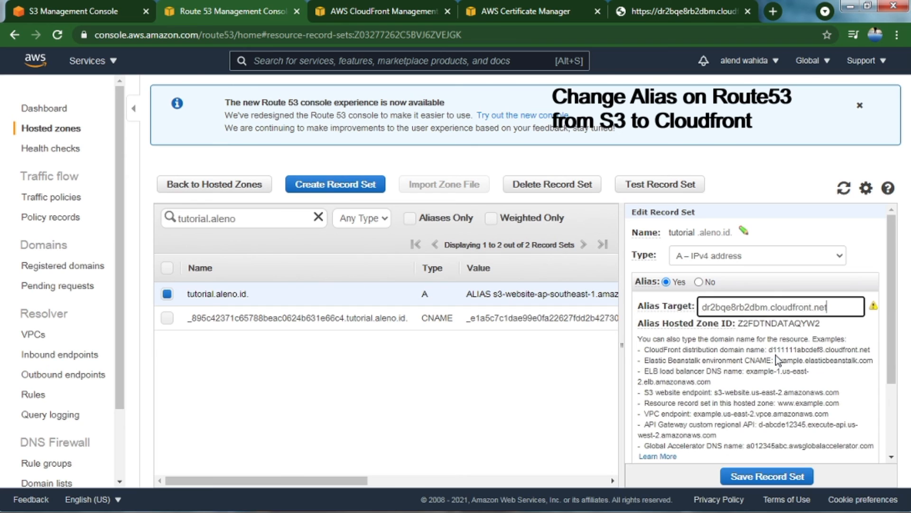
{"action": "left_click", "coordinate": [784, 478]}
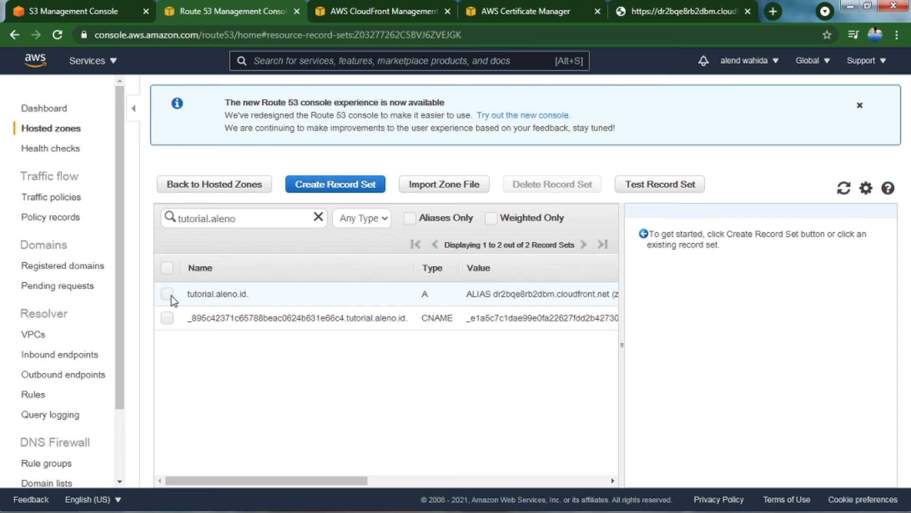
Load tutorial.aleno.id in the browser tab that shows the CloudFront domain
{"action": "left_click", "coordinate": [649, 8]}
{"action": "left_click", "coordinate": [145, 35]}
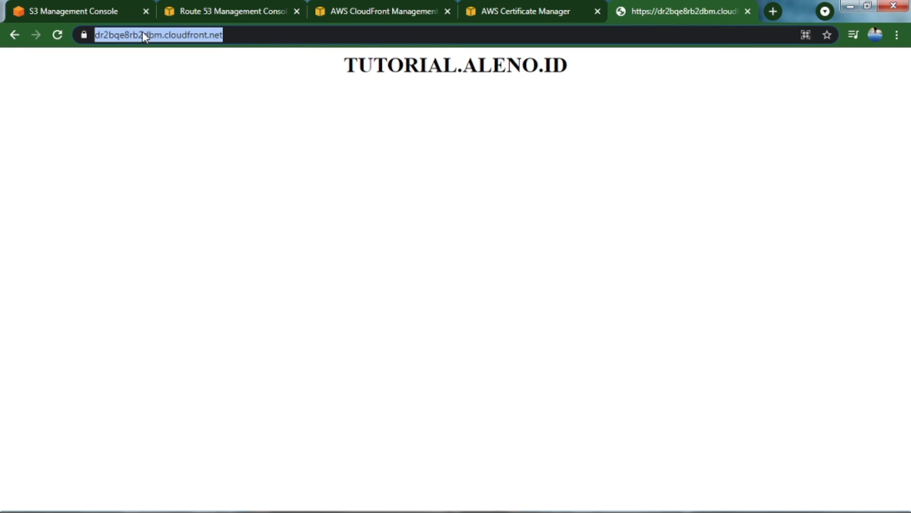
{"action": "type", "text": "tutorial.aleno.id"}
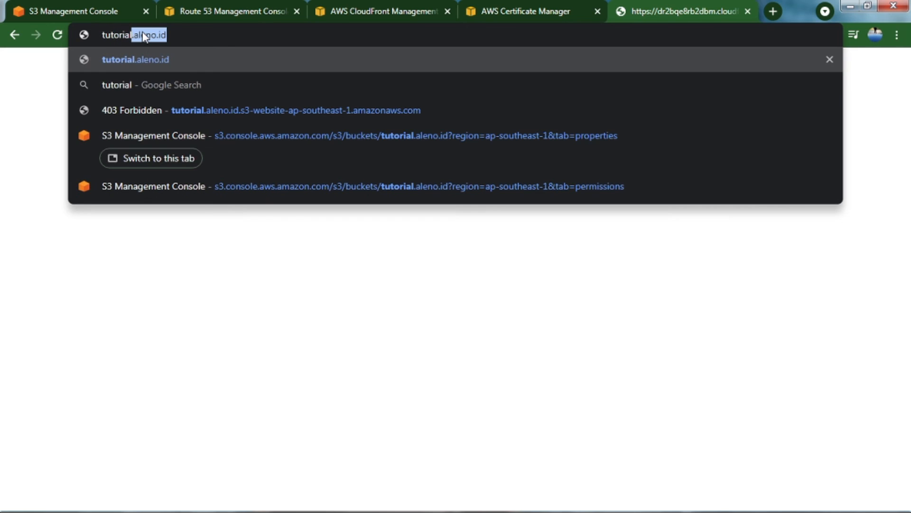
{"action": "key", "text": "Return"}
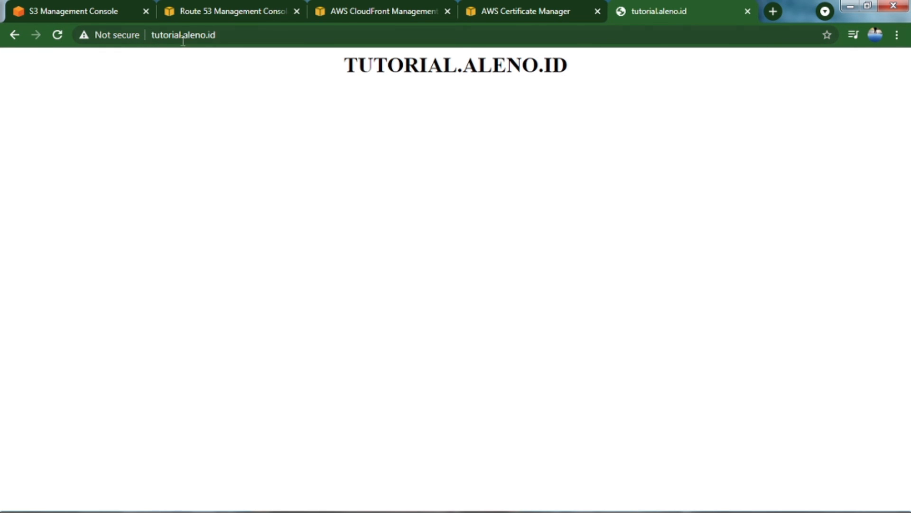
{"action": "left_click", "coordinate": [155, 36]}
{"action": "left_click", "coordinate": [152, 36]}
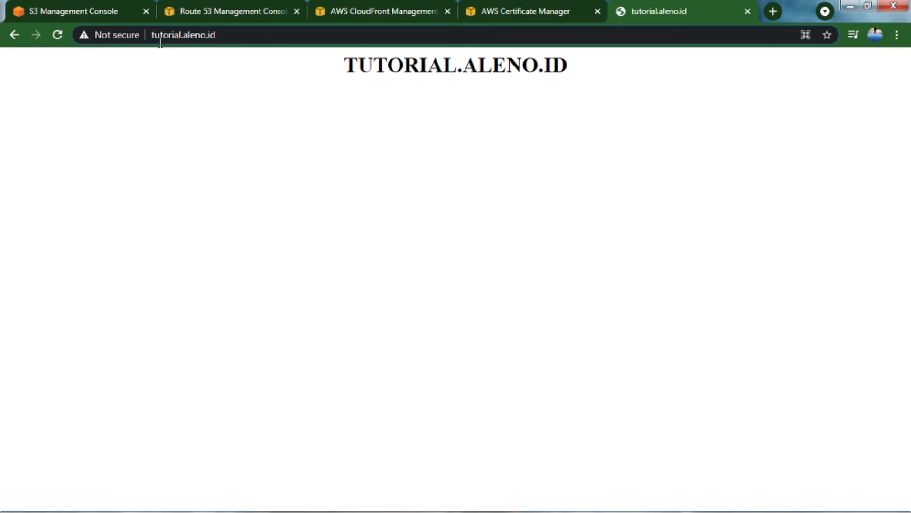
{"action": "type", "text": "https://"}
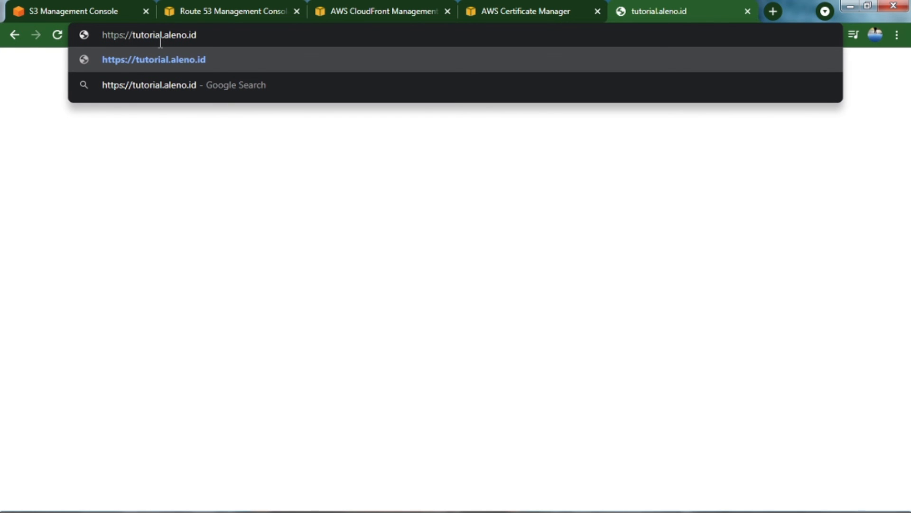
{"action": "key", "text": "Return"}
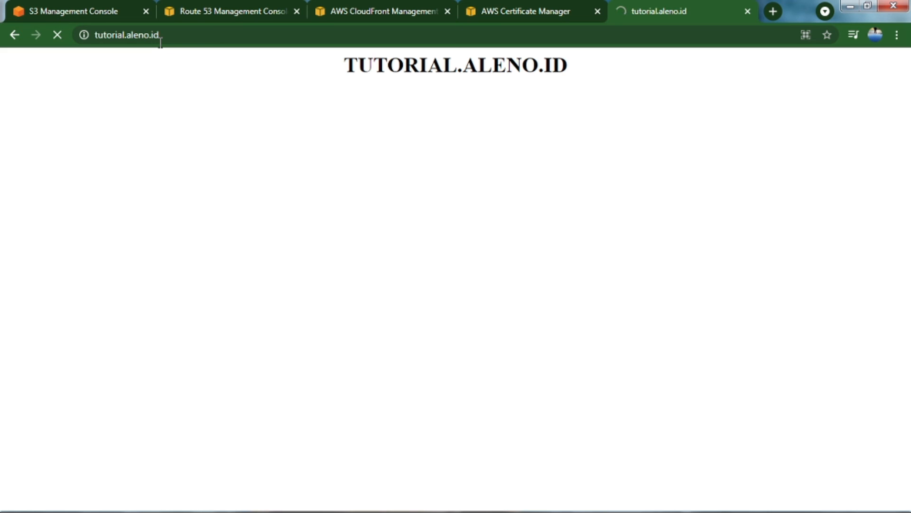
{"action": "left_click", "coordinate": [128, 39]}
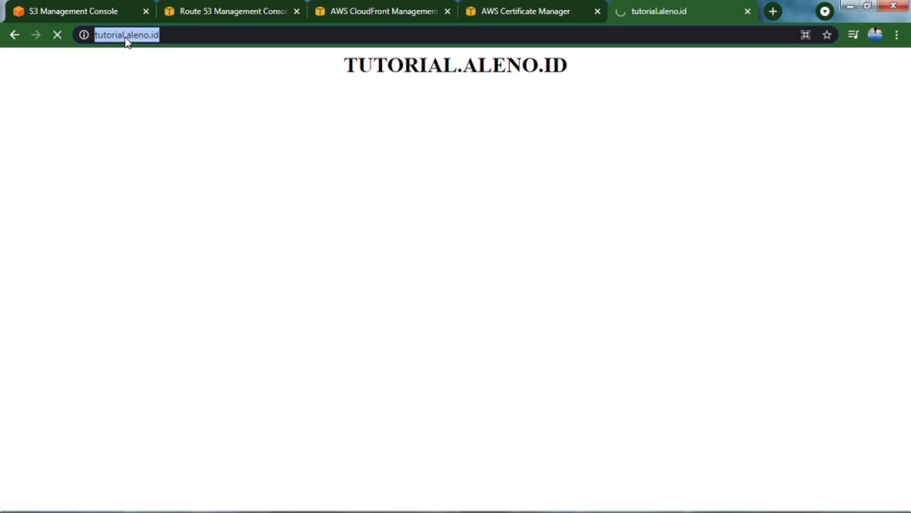
{"action": "left_click", "coordinate": [126, 38]}
{"action": "left_click", "coordinate": [165, 79]}
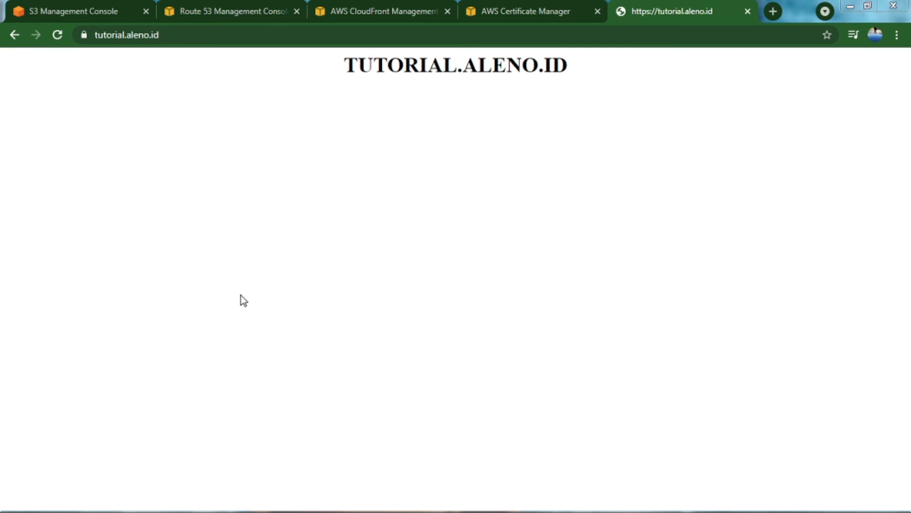
{"action": "left_click", "coordinate": [149, 36]}
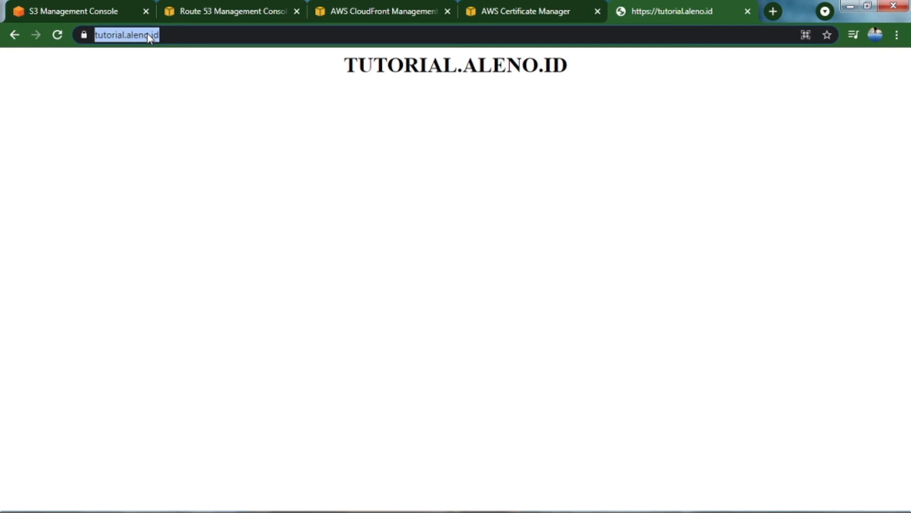
{"action": "key", "text": "Return"}
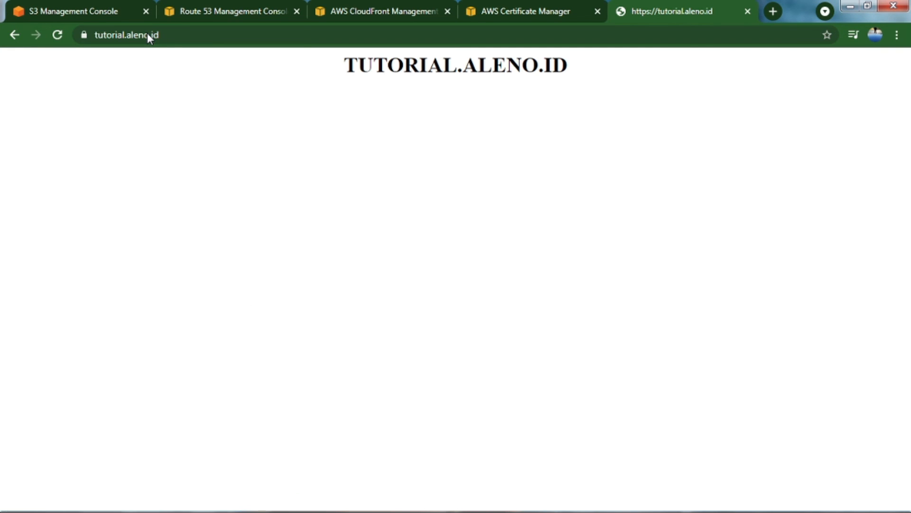
View the certificate information for tutorial.aleno.id, close it and minimize the browser window
{"action": "left_click", "coordinate": [83, 36]}
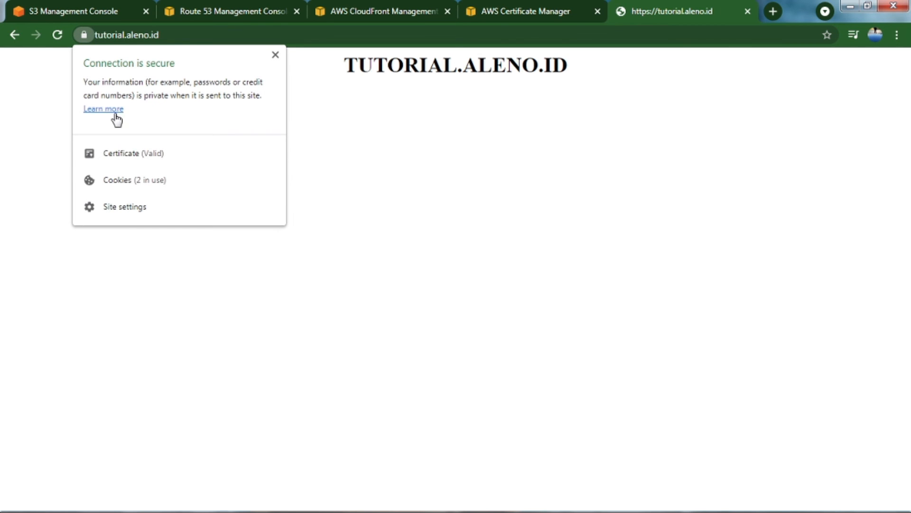
{"action": "left_click", "coordinate": [124, 160]}
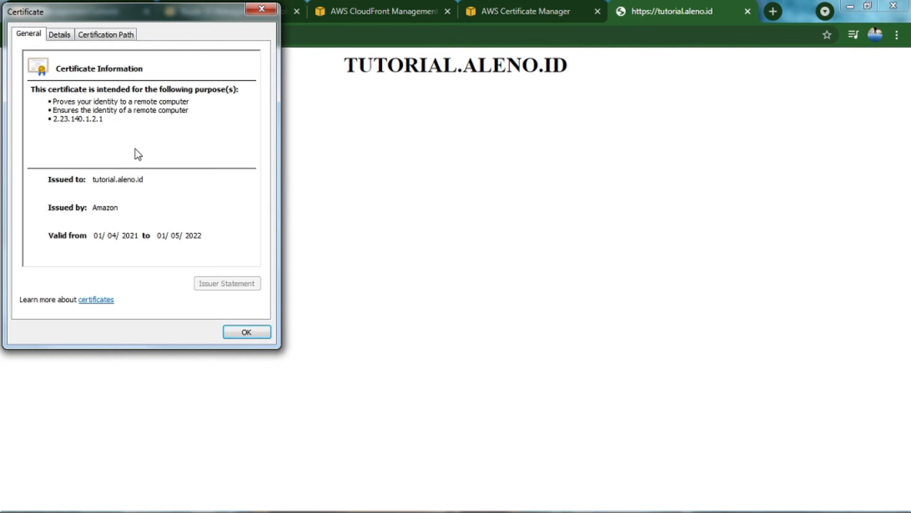
{"action": "left_click_drag", "start_coordinate": [159, 24], "coordinate": [180, 73]}
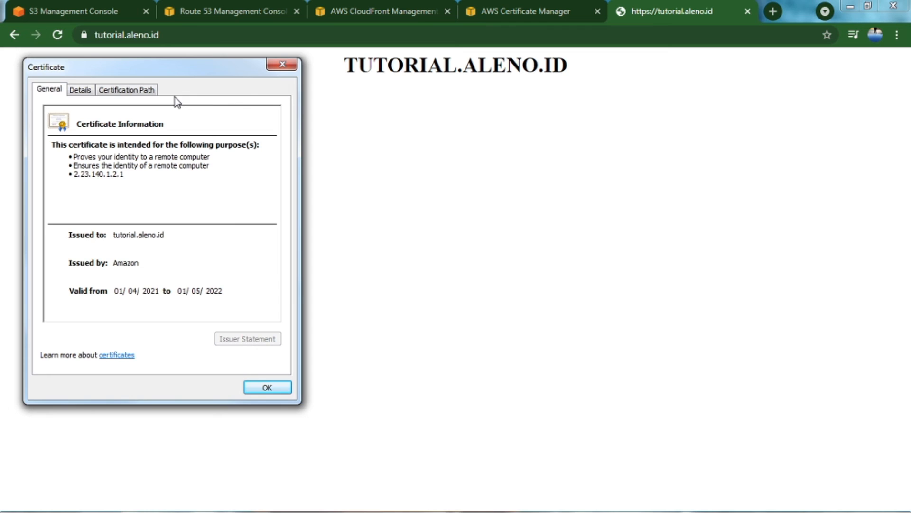
{"action": "left_click", "coordinate": [267, 388]}
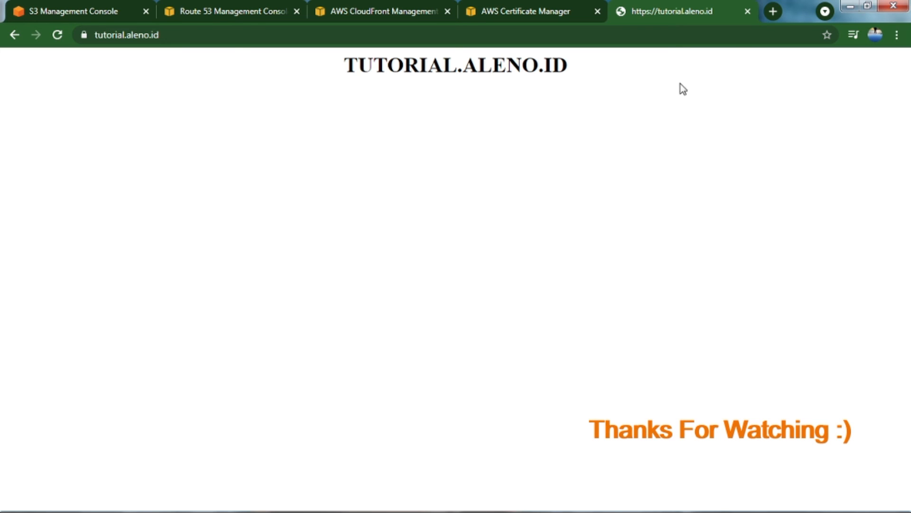
{"action": "left_click", "coordinate": [853, 6]}
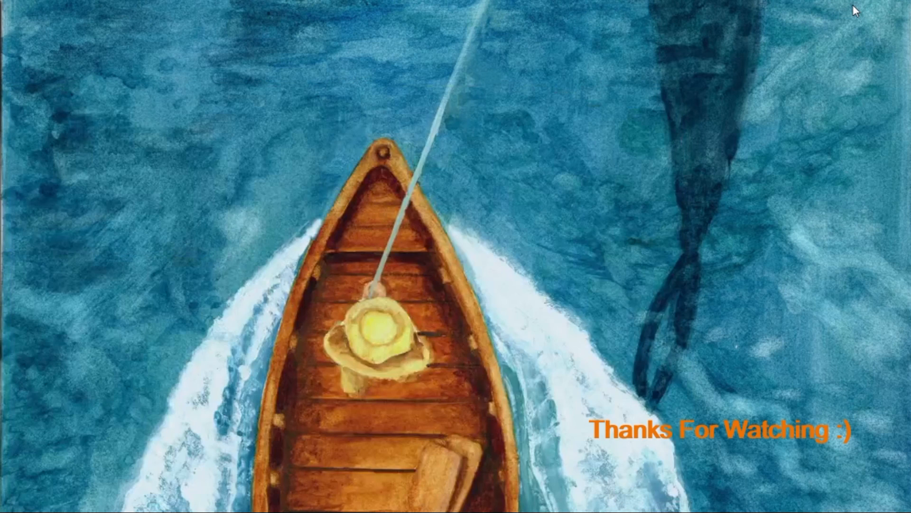